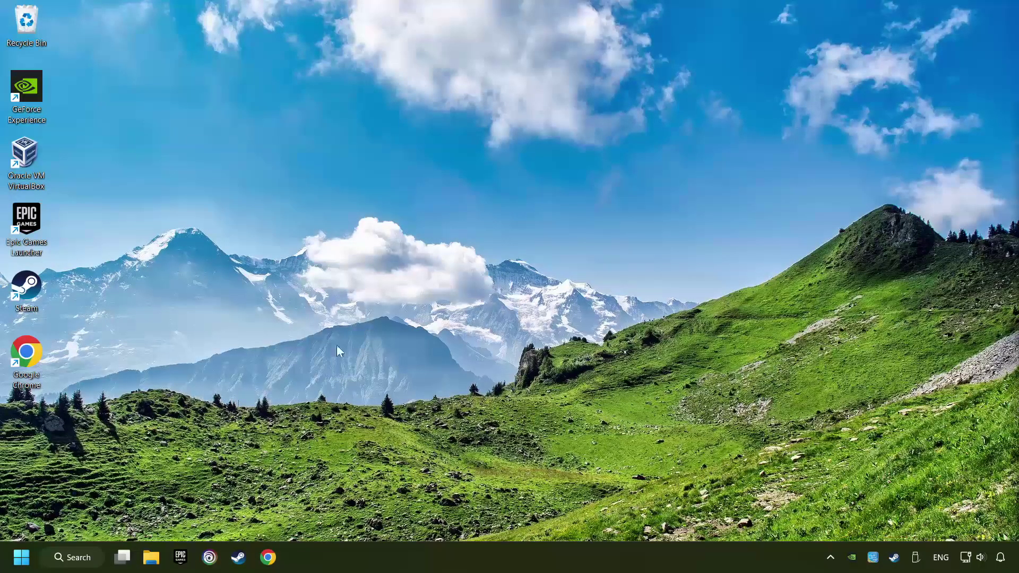
- Search Windows for 'device manager'
{"action": "left_click", "coordinate": [74, 557]}
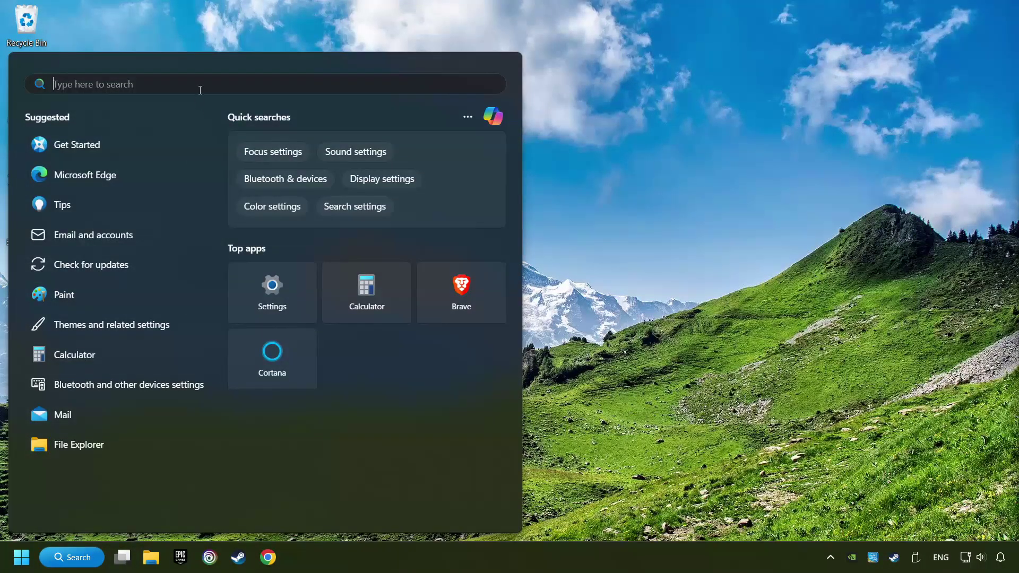
{"action": "type", "text": "device manager"}
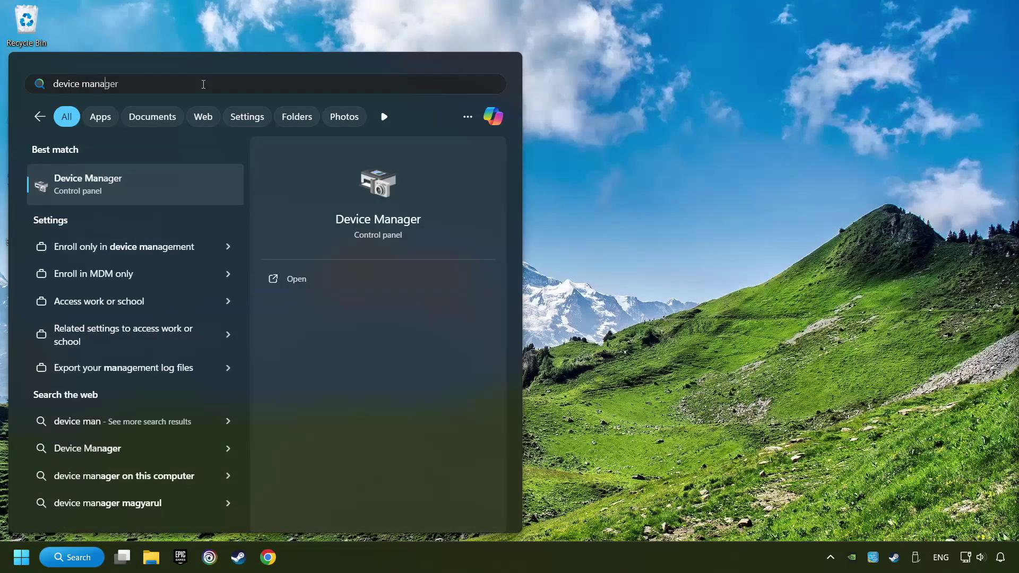
- Open Device Manager and expand the Display adapters list
{"action": "left_click", "coordinate": [210, 185]}
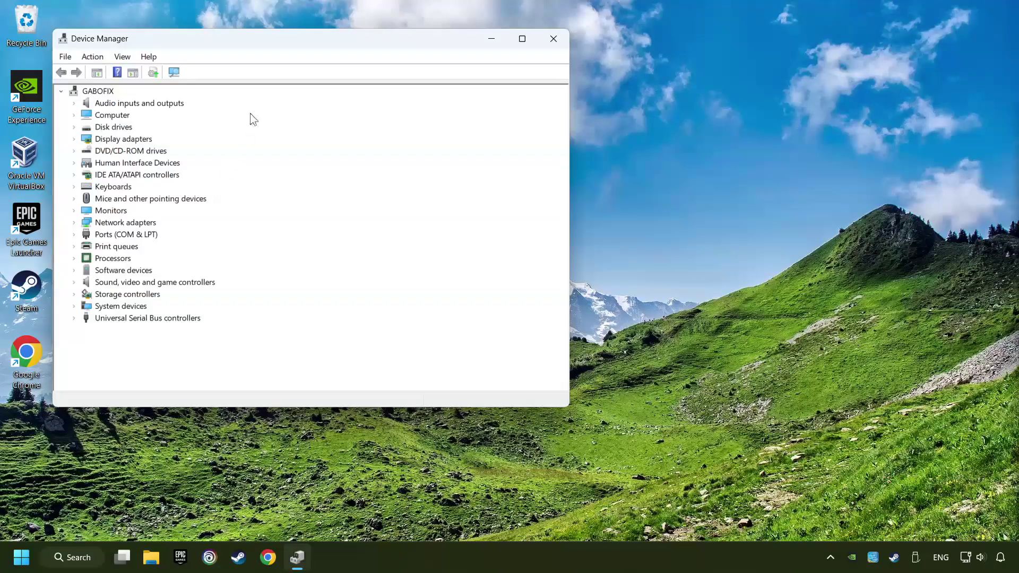
{"action": "left_click_drag", "start_coordinate": [288, 45], "coordinate": [452, 103]}
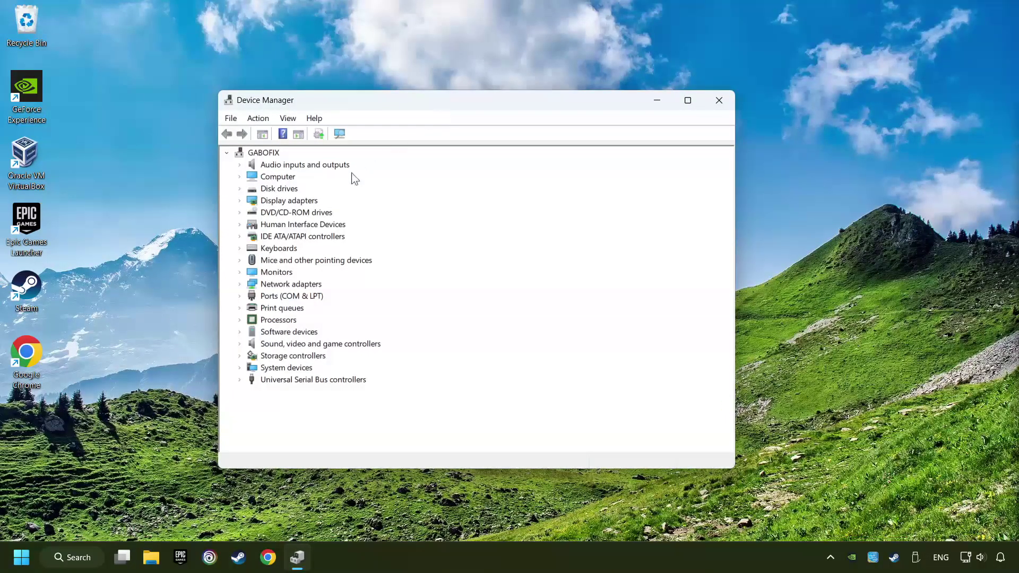
{"action": "left_click", "coordinate": [251, 200]}
{"action": "left_click", "coordinate": [240, 202]}
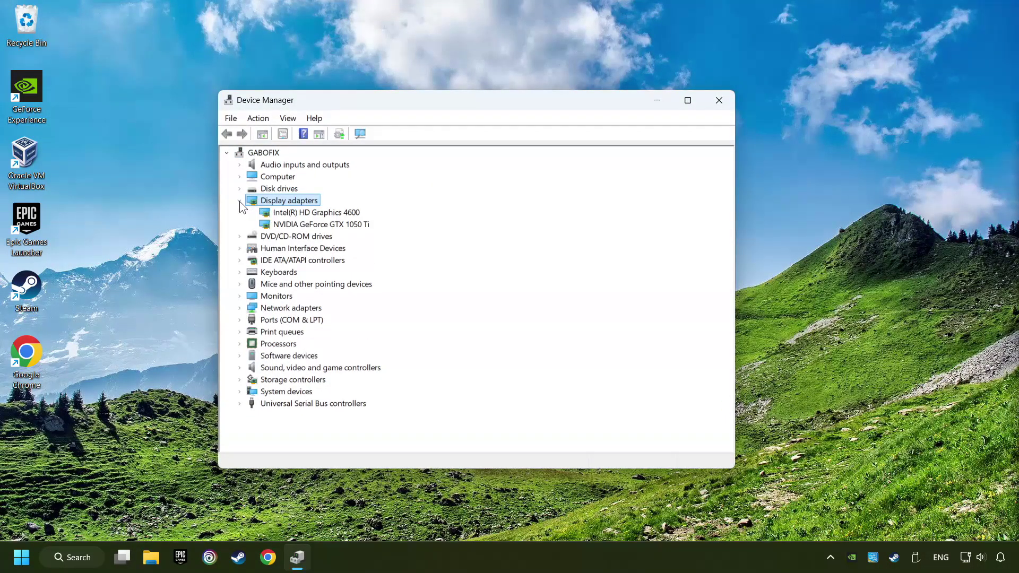
- Search automatically for a GTX 1050 Ti driver update, confirming the best driver is installed
{"action": "left_click", "coordinate": [267, 226]}
{"action": "right_click", "coordinate": [318, 225]}
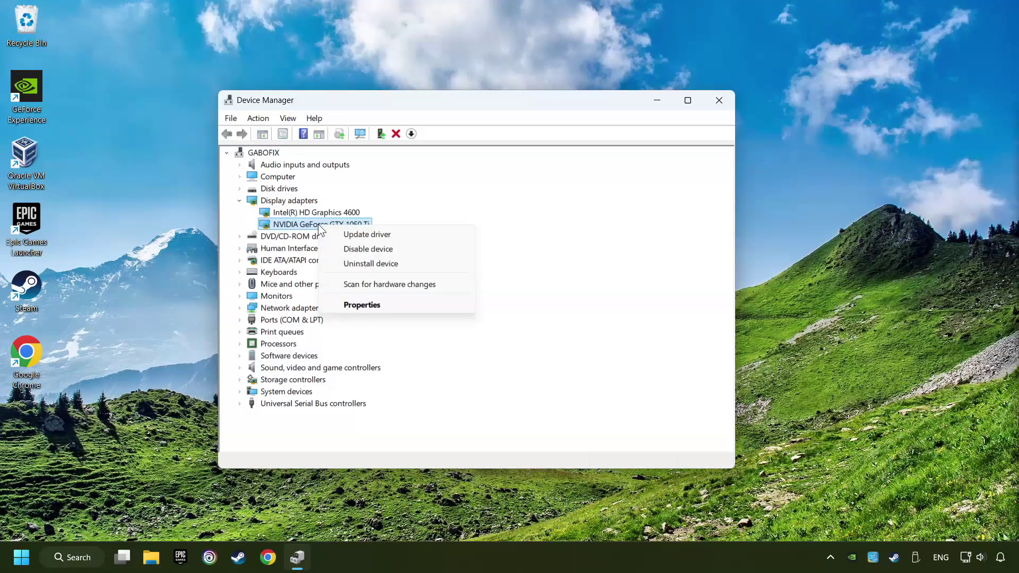
{"action": "left_click", "coordinate": [409, 233]}
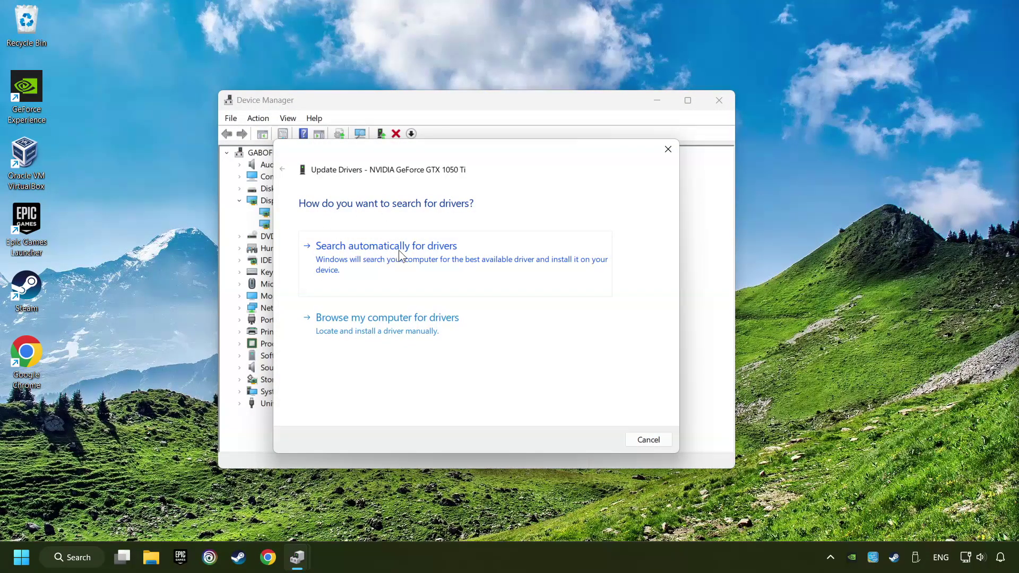
{"action": "left_click", "coordinate": [399, 253]}
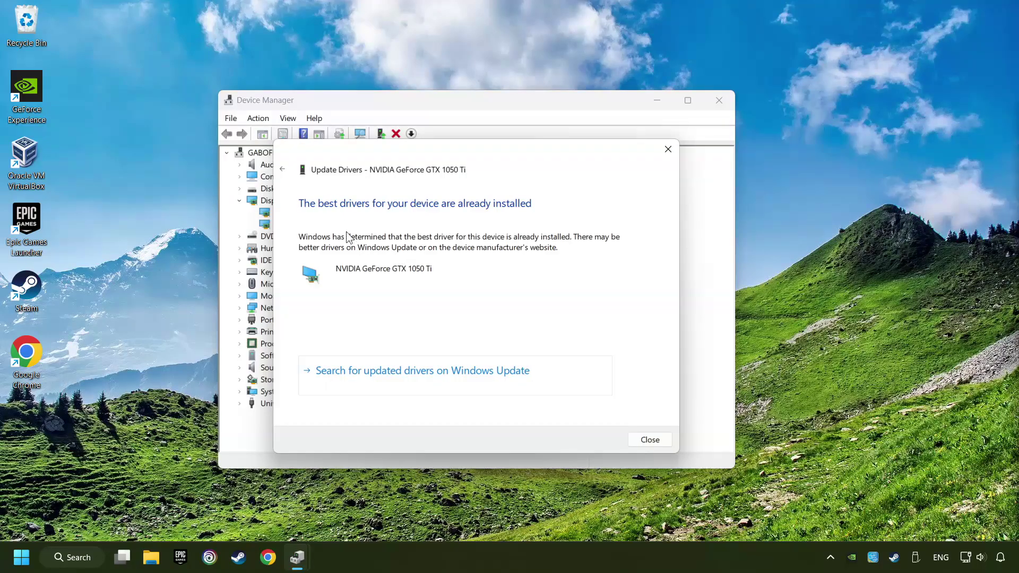
{"action": "left_click", "coordinate": [658, 439]}
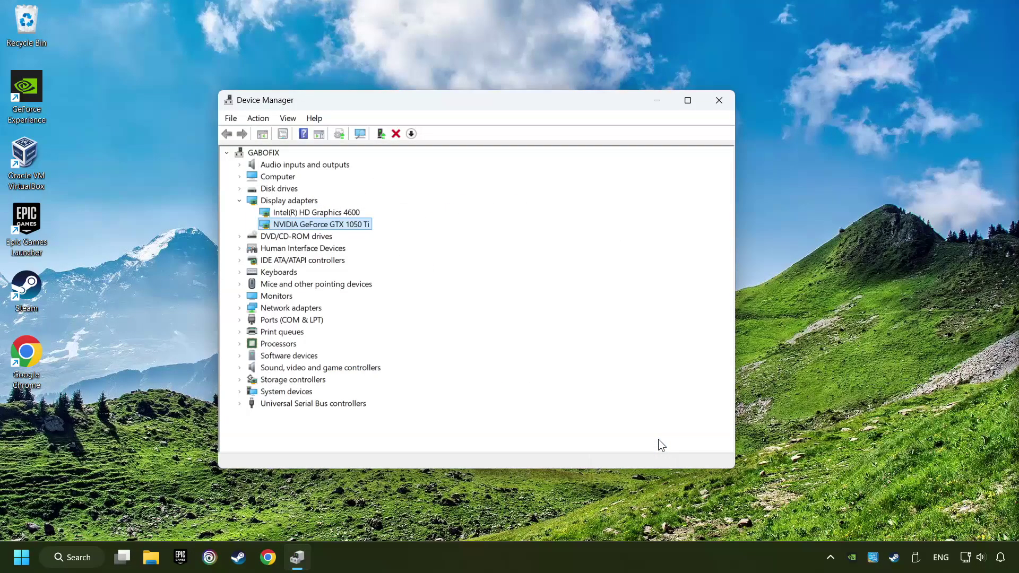
- Close Device Manager and Google 'nvidia geforce driver download' in Chrome
{"action": "left_click", "coordinate": [720, 102]}
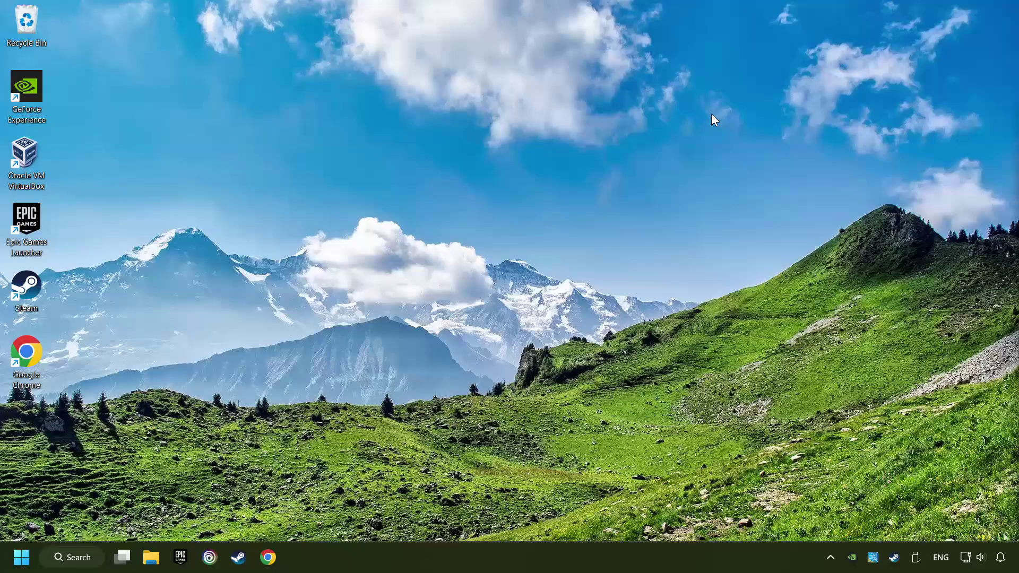
{"action": "left_click", "coordinate": [268, 558]}
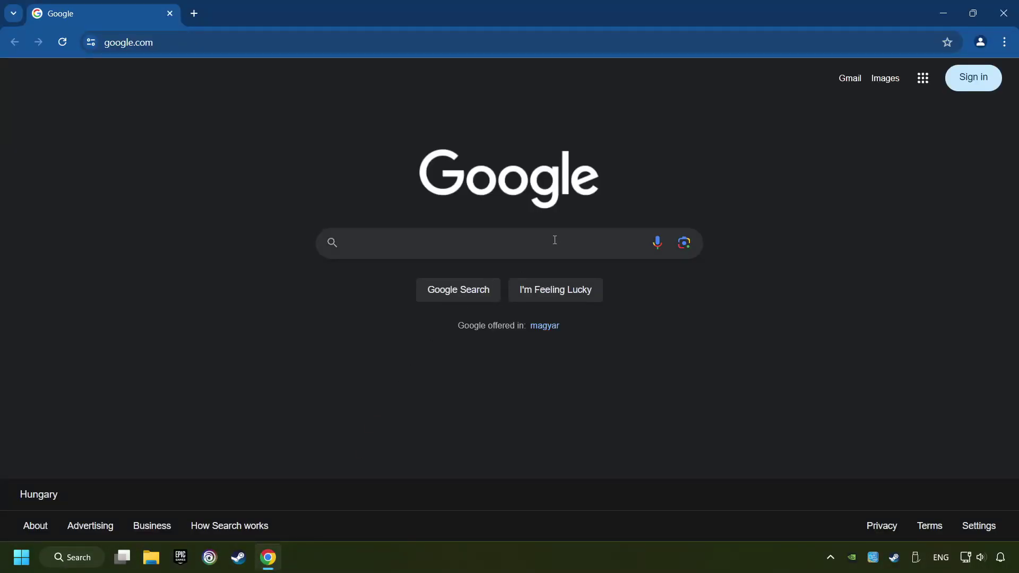
{"action": "type", "text": "nv"}
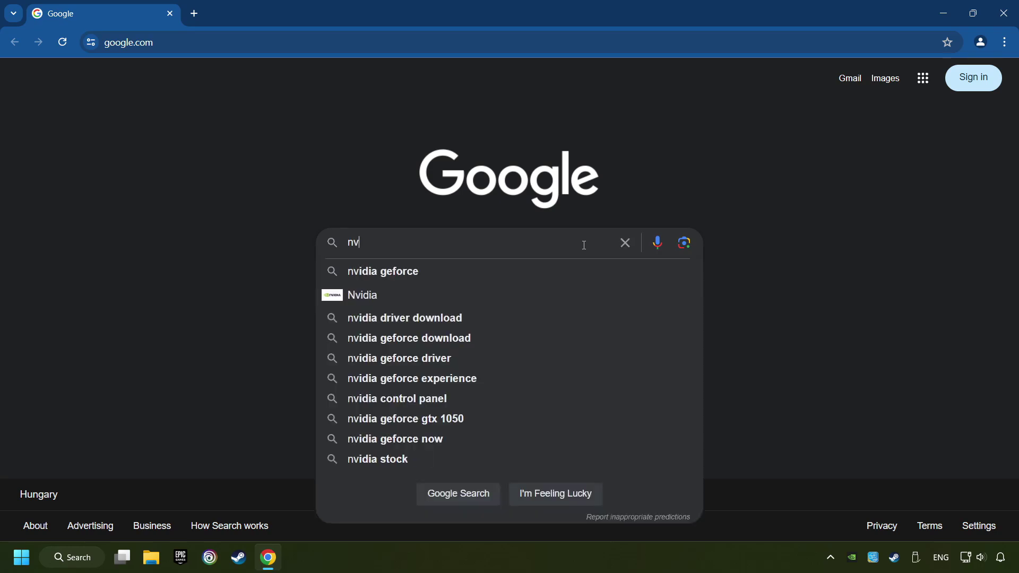
{"action": "type", "text": "idia gefor"}
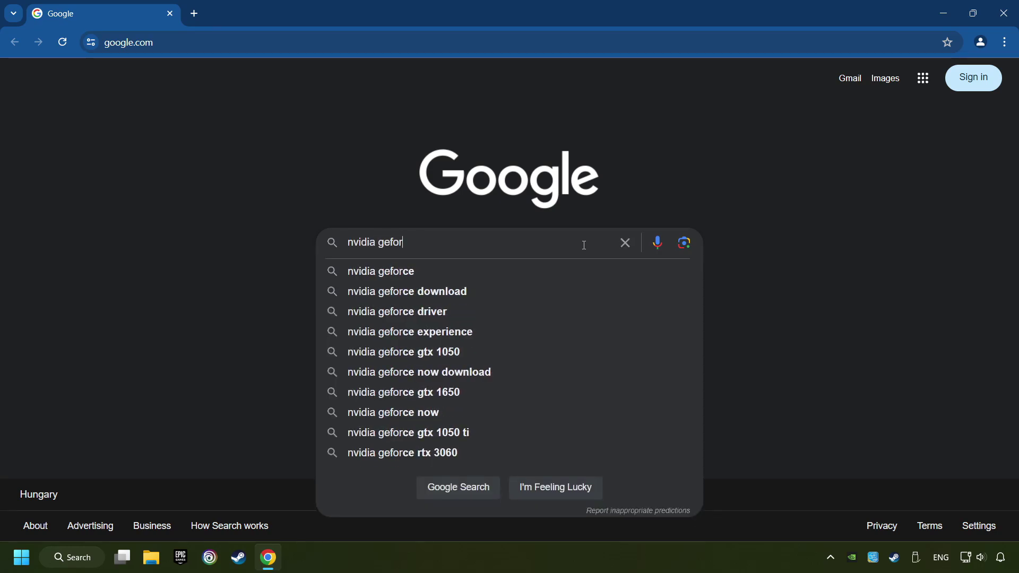
{"action": "type", "text": "ce driver d"}
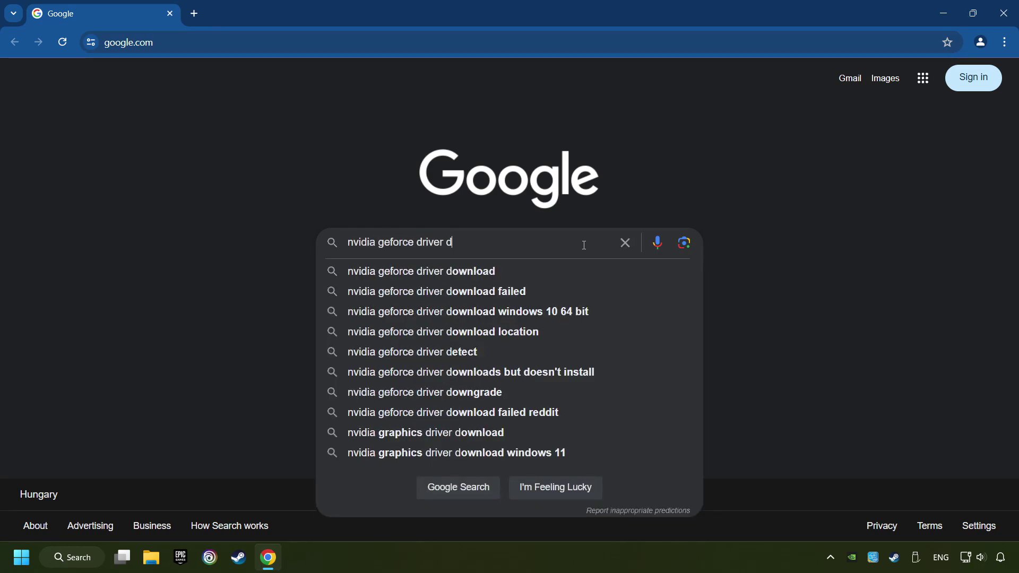
{"action": "type", "text": "ownload"}
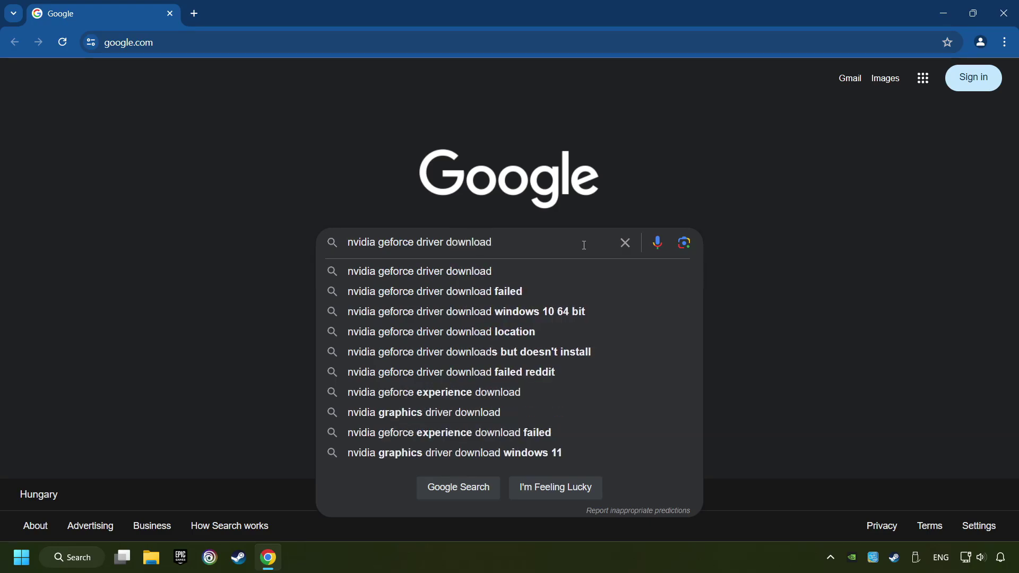
{"action": "key", "text": "Return"}
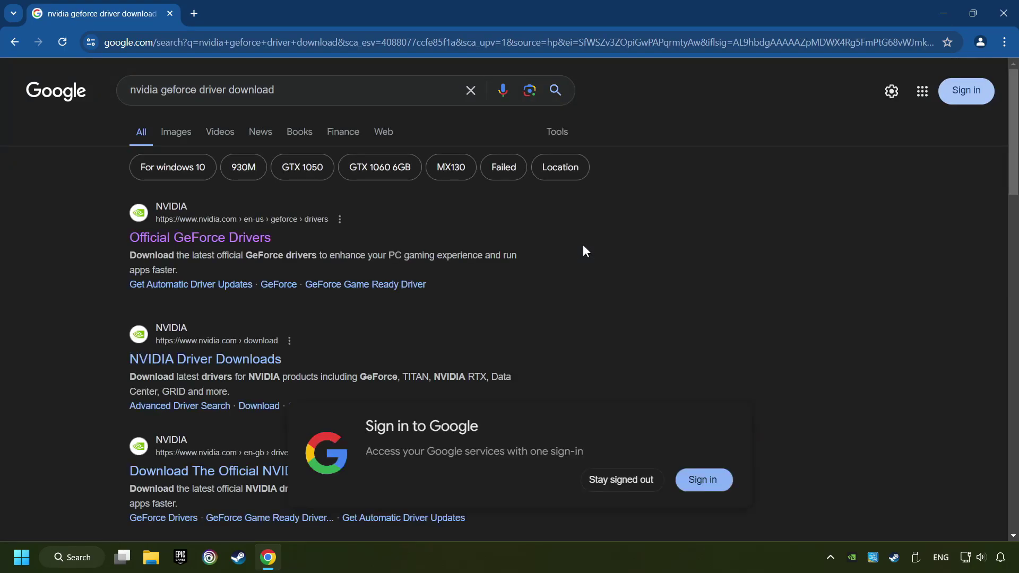
- Download and run the GeForce Experience installer from NVIDIA's GeForce Drivers page, then close Chrome
{"action": "left_click", "coordinate": [196, 240]}
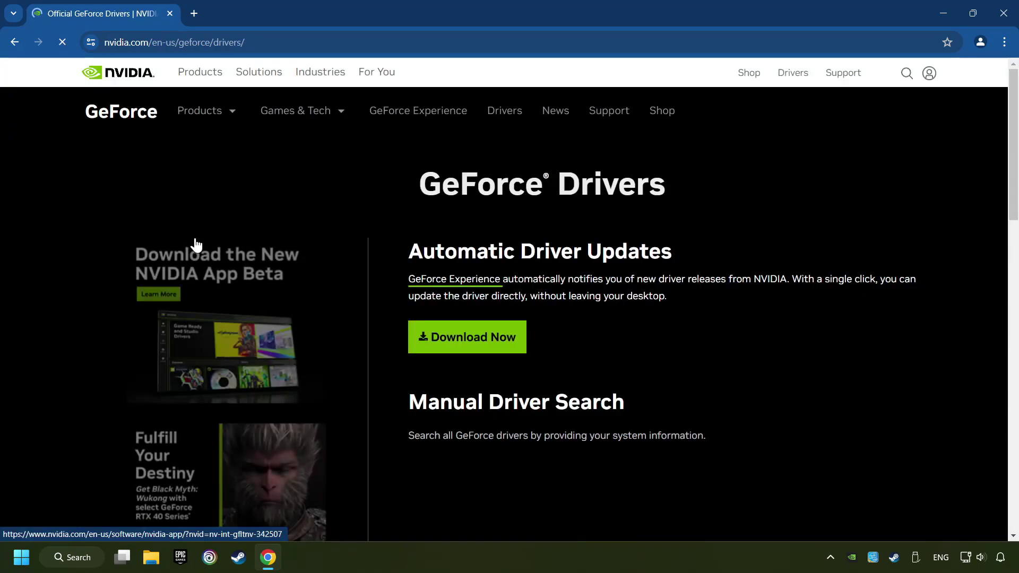
{"action": "left_click", "coordinate": [482, 348]}
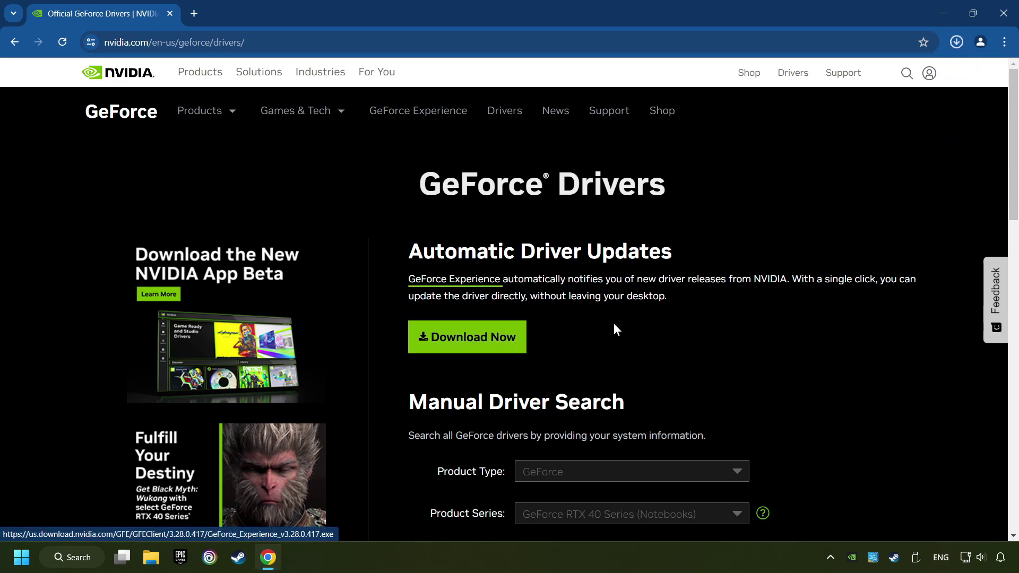
{"action": "left_click", "coordinate": [956, 45]}
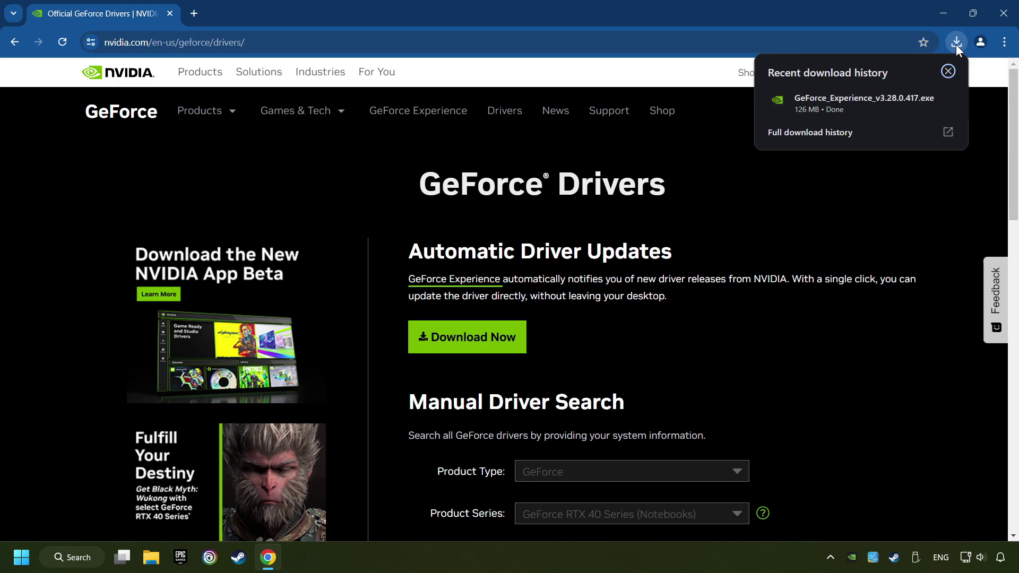
{"action": "left_click", "coordinate": [870, 100]}
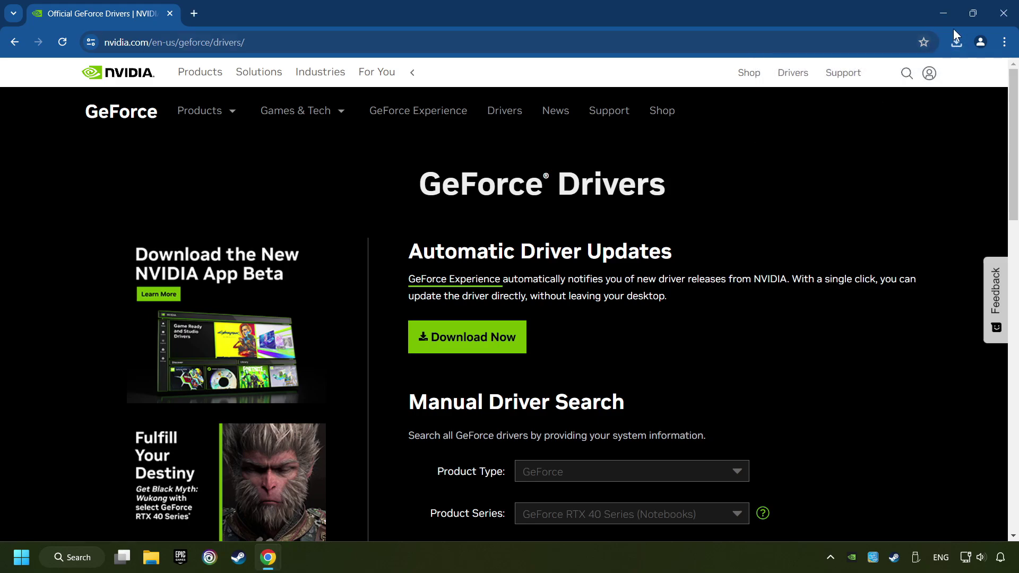
{"action": "left_click", "coordinate": [1008, 16]}
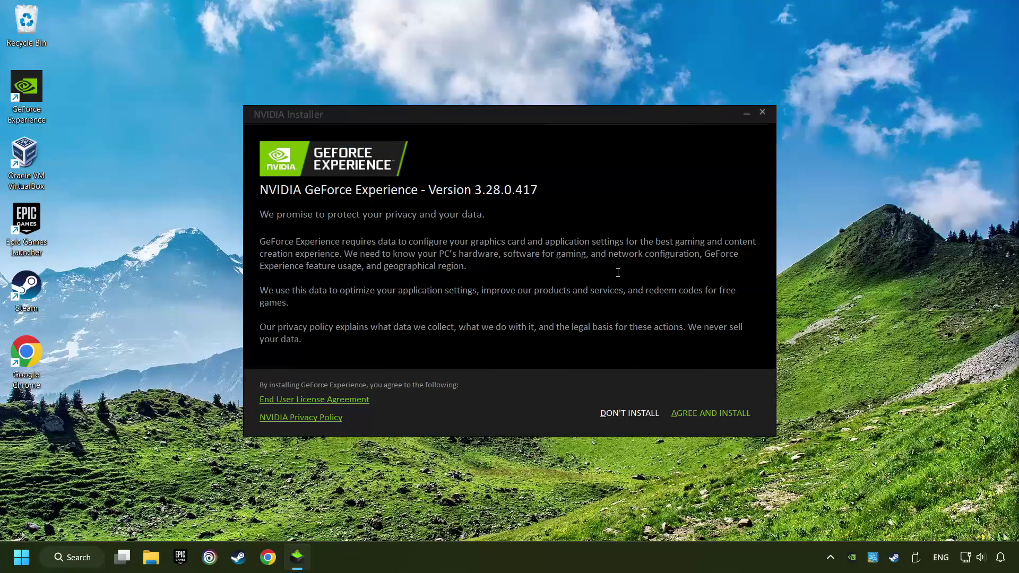
- Install GeForce Experience, verify Game Ready Driver 556.12 is the latest, then close it
{"action": "left_click", "coordinate": [746, 423]}
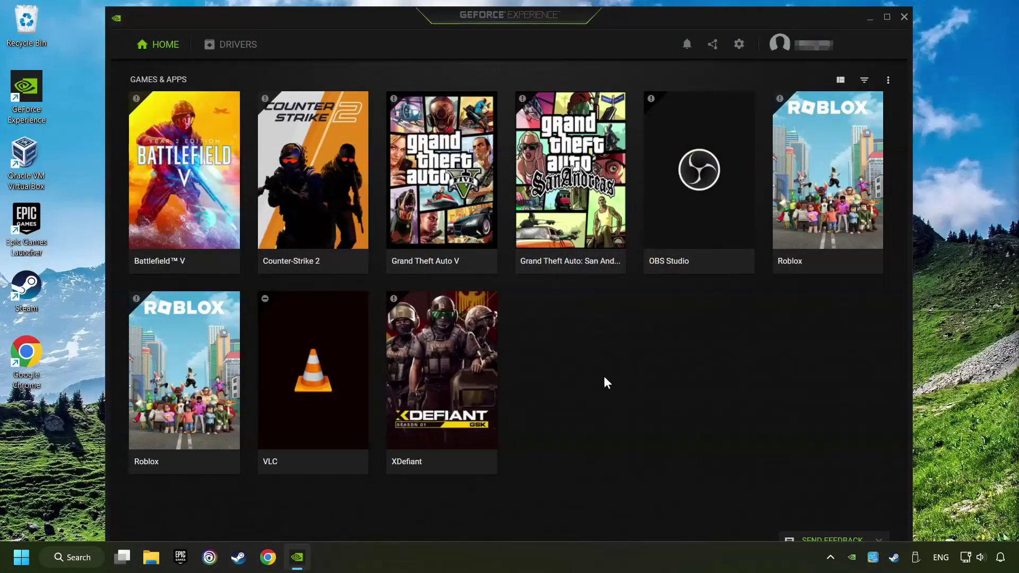
{"action": "left_click", "coordinate": [235, 48]}
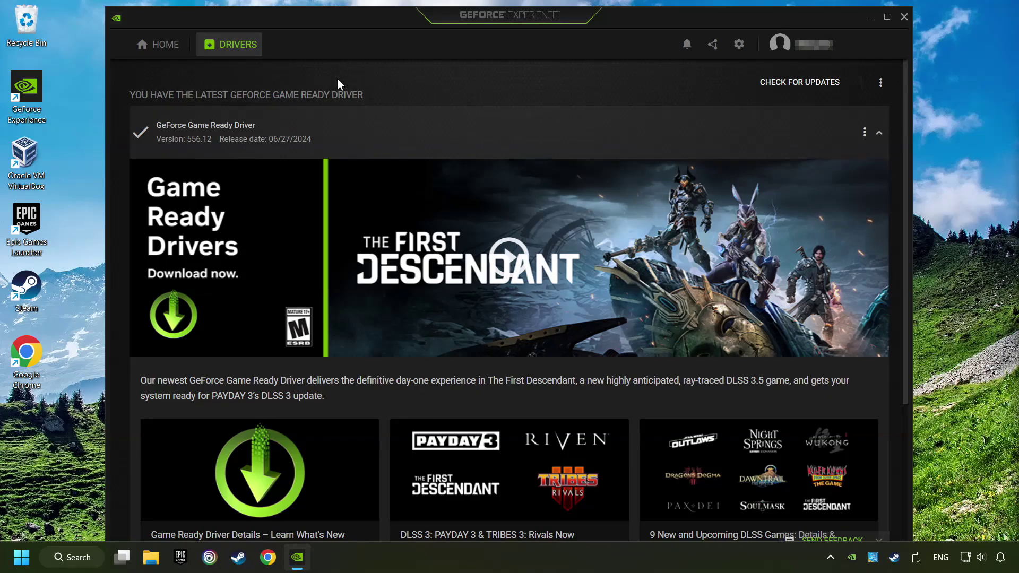
{"action": "left_click", "coordinate": [808, 86]}
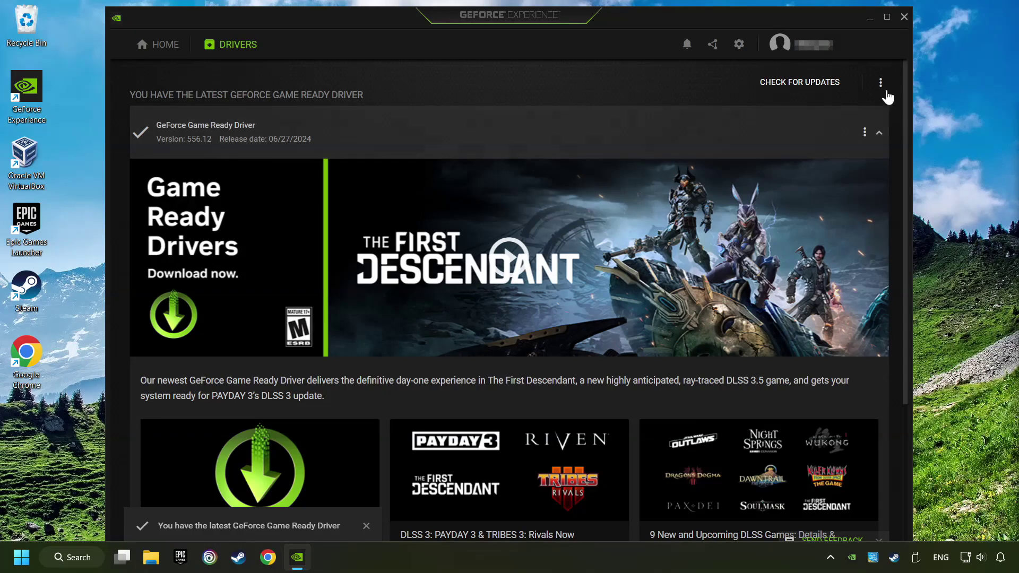
{"action": "left_click", "coordinate": [904, 18]}
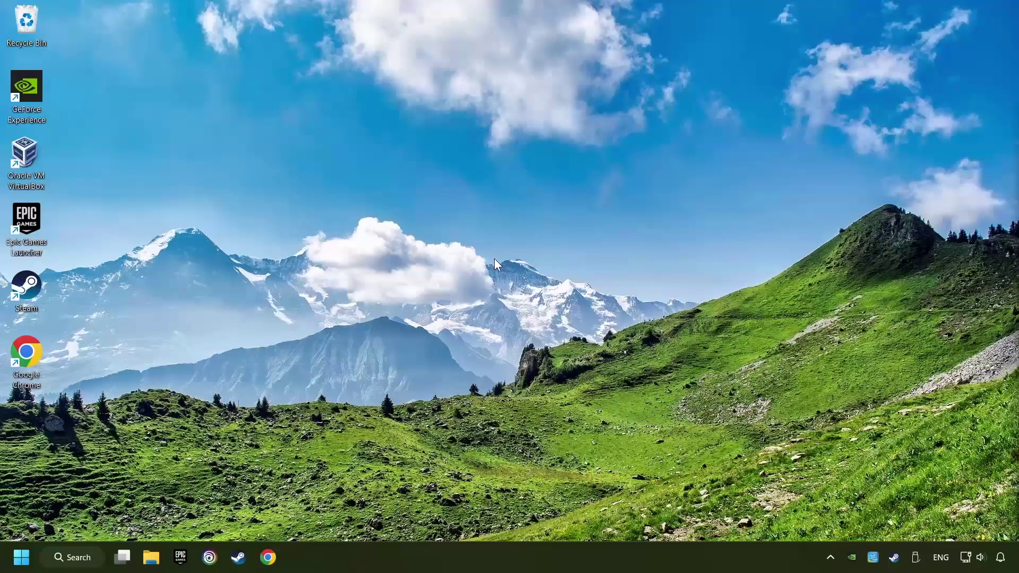
- Open Graphics settings via Windows search and scroll through the per-app graphics list
{"action": "left_click", "coordinate": [73, 557]}
{"action": "type", "text": "graphics settings"}
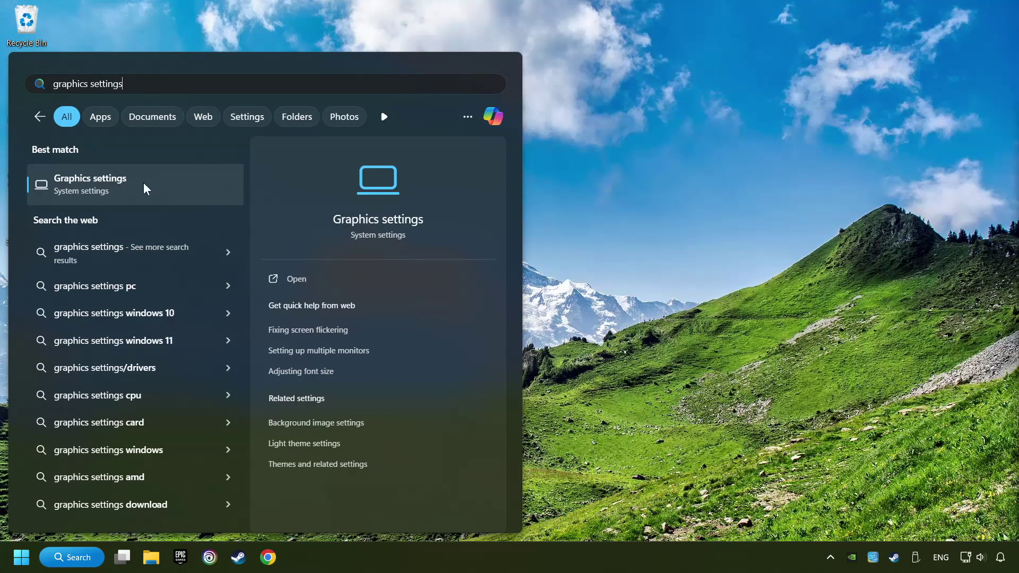
{"action": "left_click", "coordinate": [208, 183]}
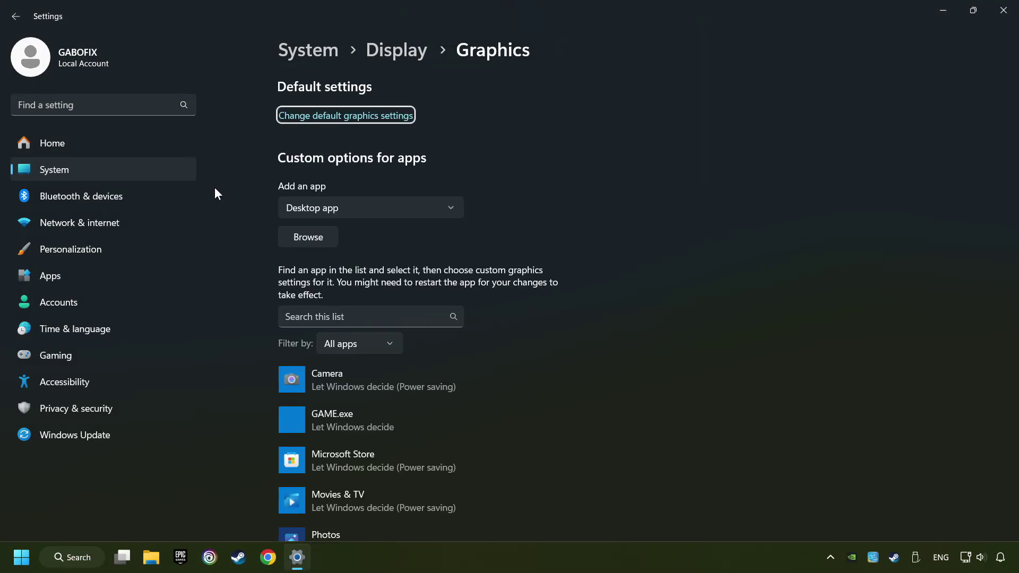
{"action": "scroll", "coordinate": [228, 205], "scroll_direction": "down", "scroll_amount": 2}
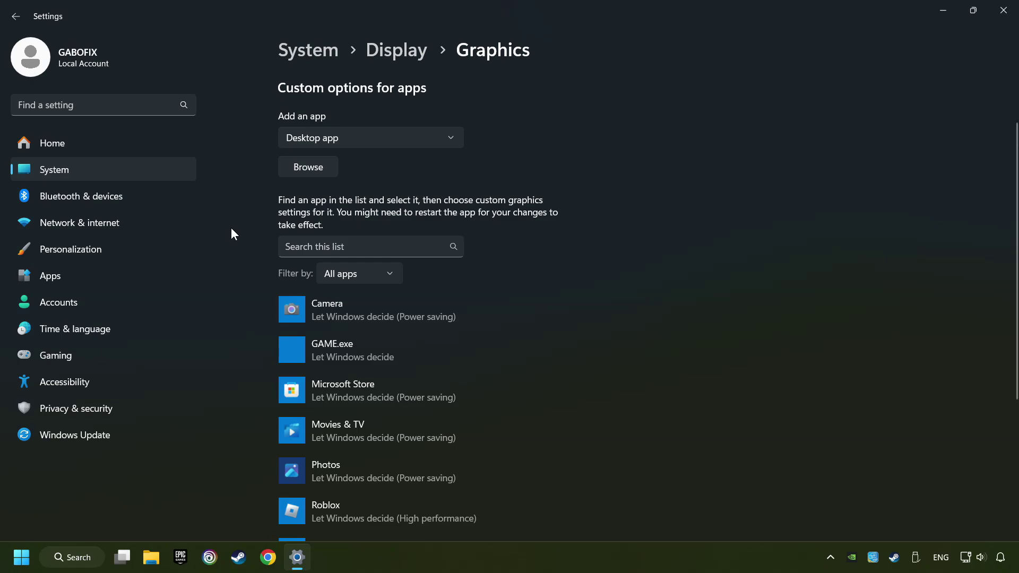
{"action": "scroll", "coordinate": [231, 229], "scroll_direction": "down", "scroll_amount": 2}
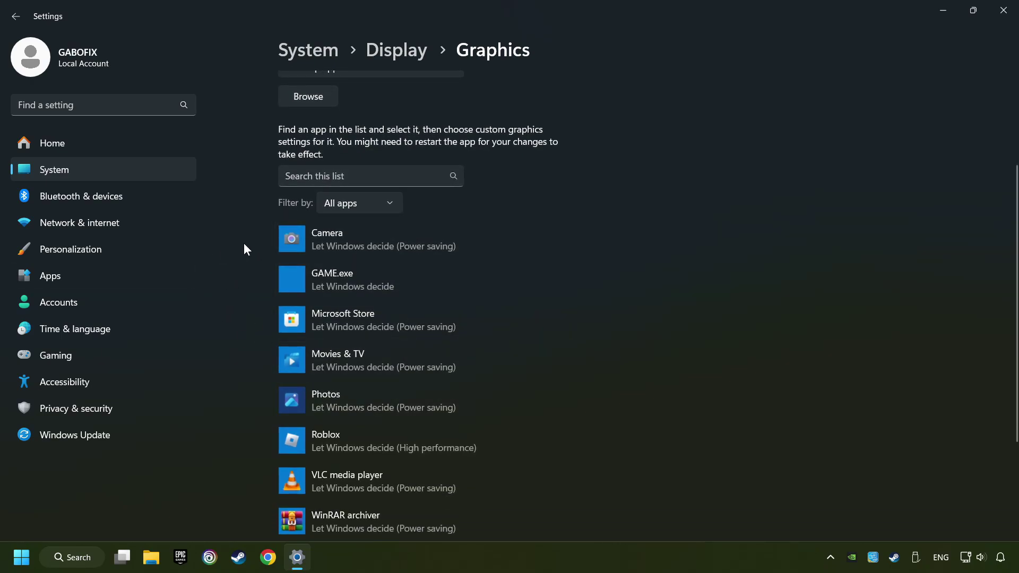
{"action": "scroll", "coordinate": [239, 250], "scroll_direction": "up", "scroll_amount": 4}
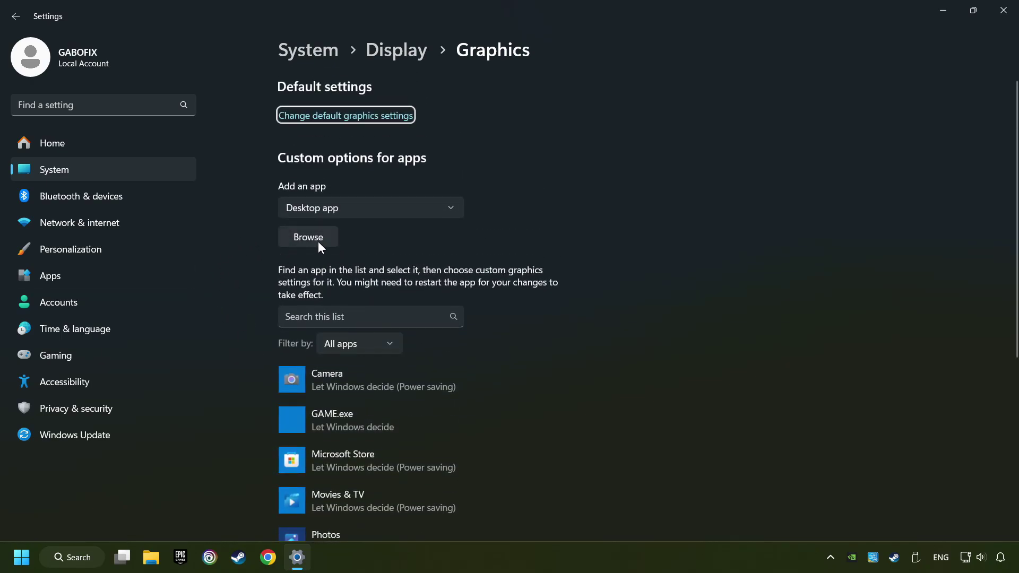
- Set and save GAME.exe's graphics preference to High performance
{"action": "left_click", "coordinate": [319, 242]}
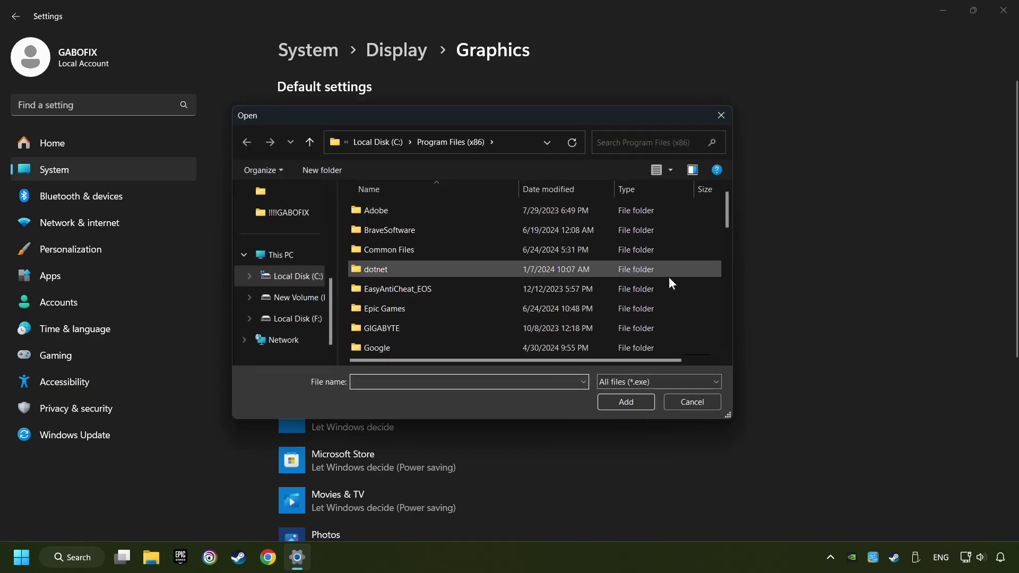
{"action": "left_click", "coordinate": [722, 117]}
{"action": "scroll", "coordinate": [650, 207], "scroll_direction": "down", "scroll_amount": 3}
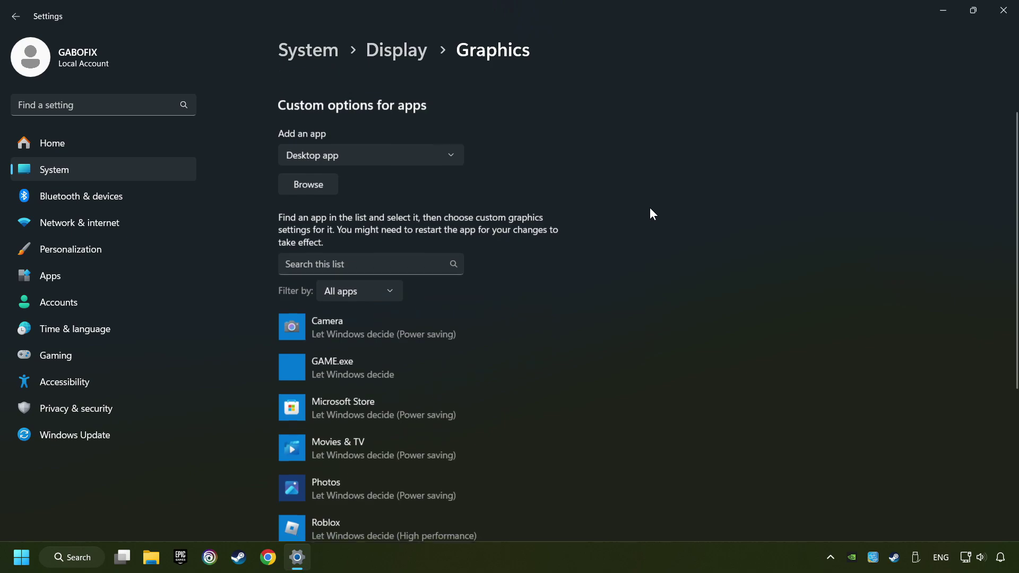
{"action": "left_click", "coordinate": [375, 283]}
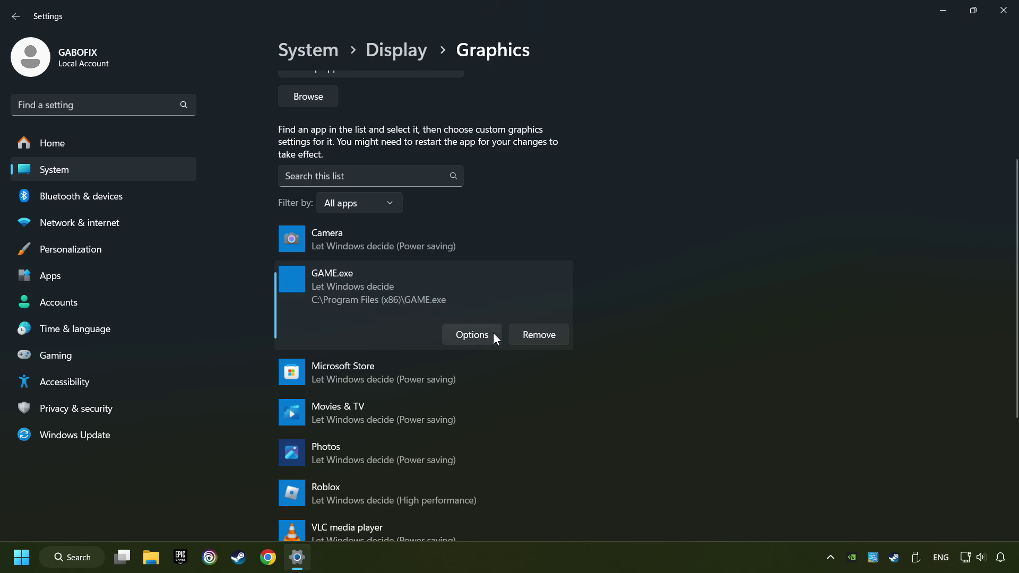
{"action": "left_click", "coordinate": [475, 336]}
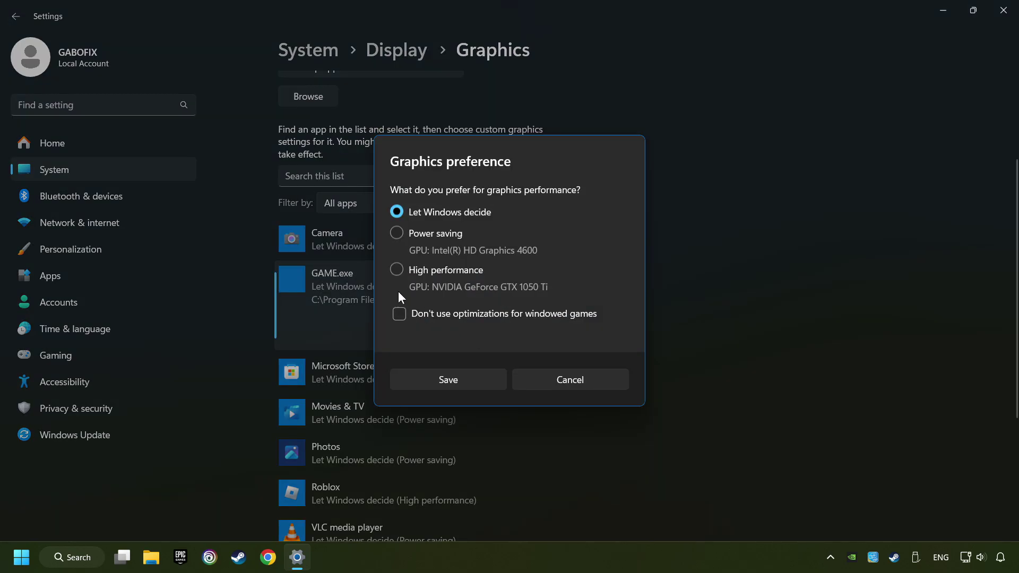
{"action": "left_click", "coordinate": [393, 269]}
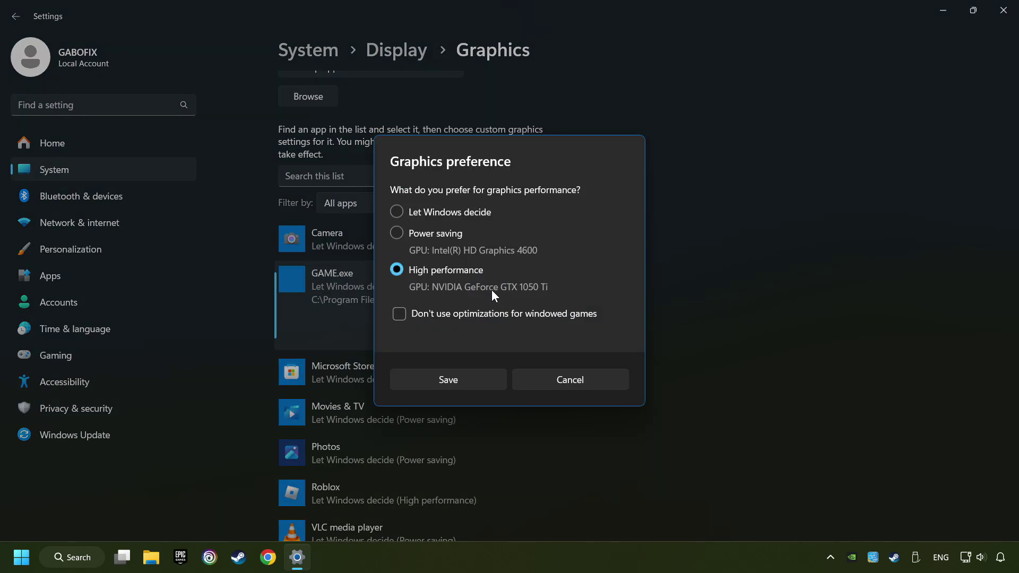
{"action": "left_click", "coordinate": [467, 380]}
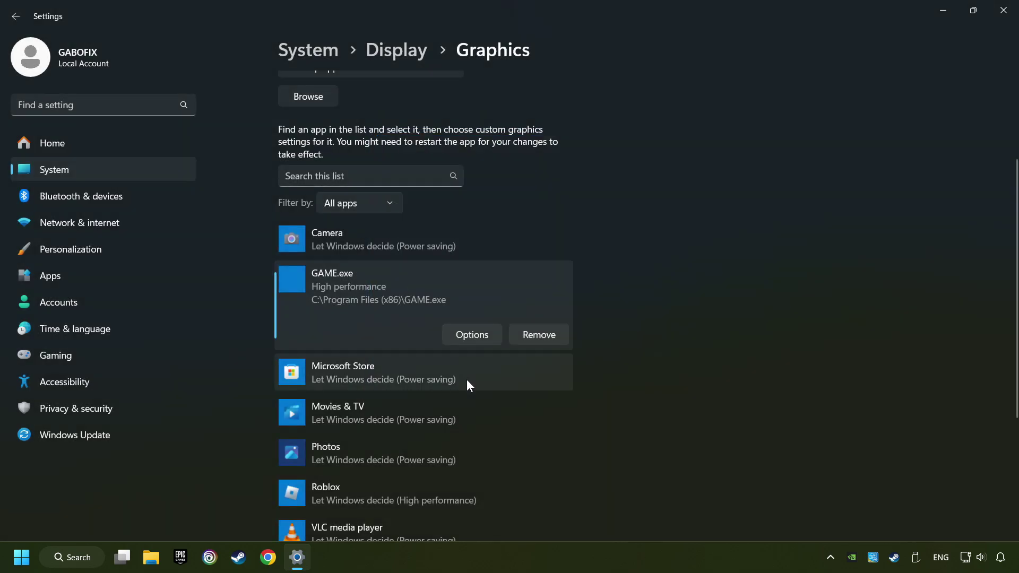
- Close Settings and open GAME.exe's context menu in C:\Program Files (x86)\GAME
{"action": "left_click", "coordinate": [1004, 11]}
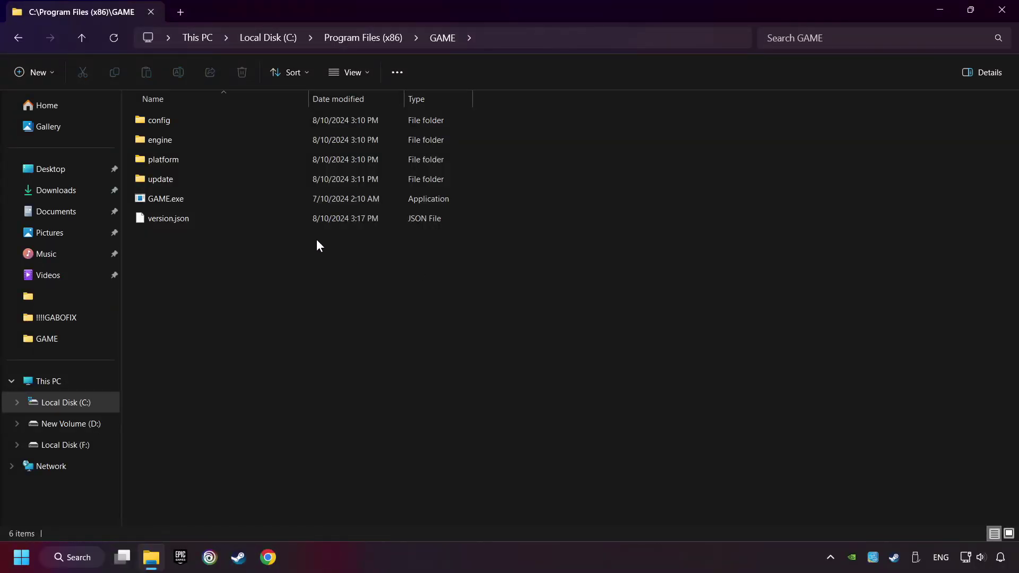
{"action": "left_click", "coordinate": [201, 198]}
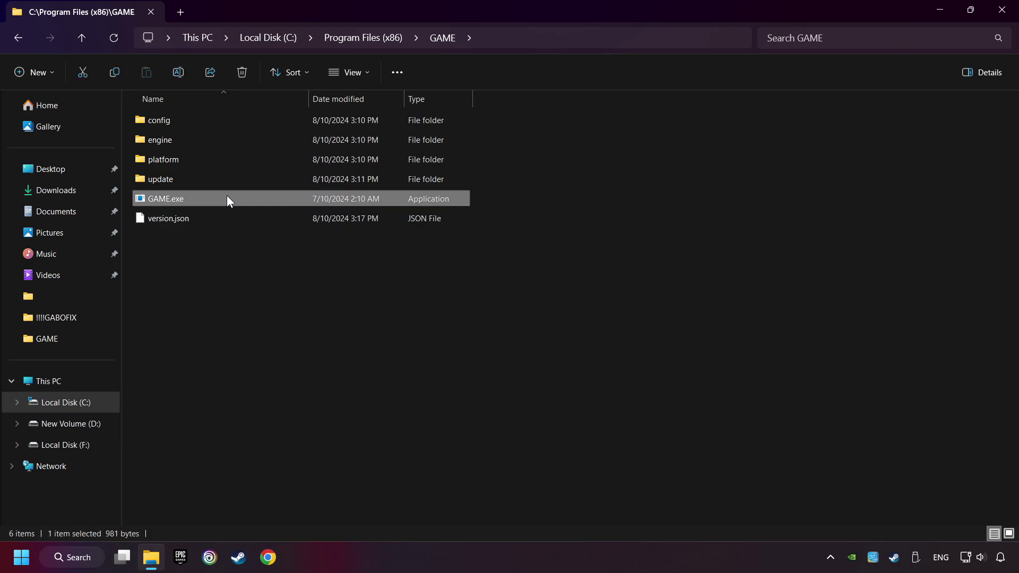
{"action": "right_click", "coordinate": [227, 198]}
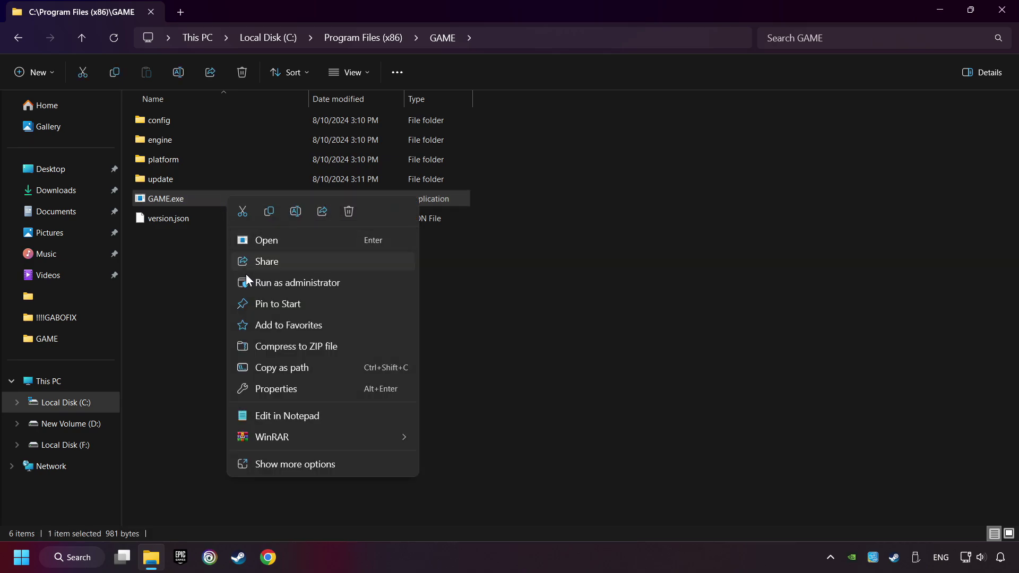
- Give GAME.exe Windows 8 compatibility mode, disabled fullscreen optimizations and run-as-administrator, then apply
{"action": "left_click", "coordinate": [324, 390]}
{"action": "left_click_drag", "start_coordinate": [341, 184], "coordinate": [464, 122]}
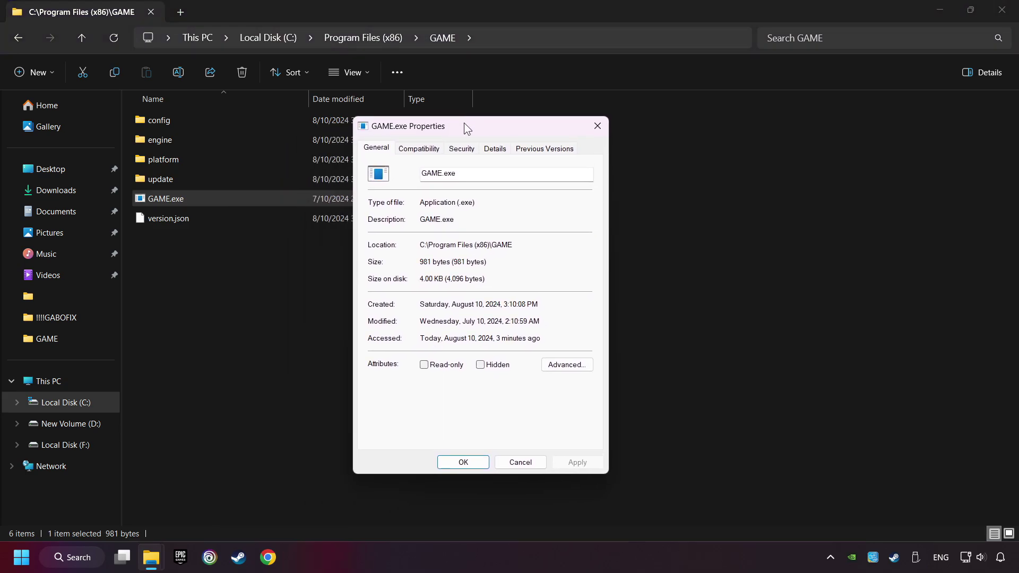
{"action": "left_click", "coordinate": [424, 150]}
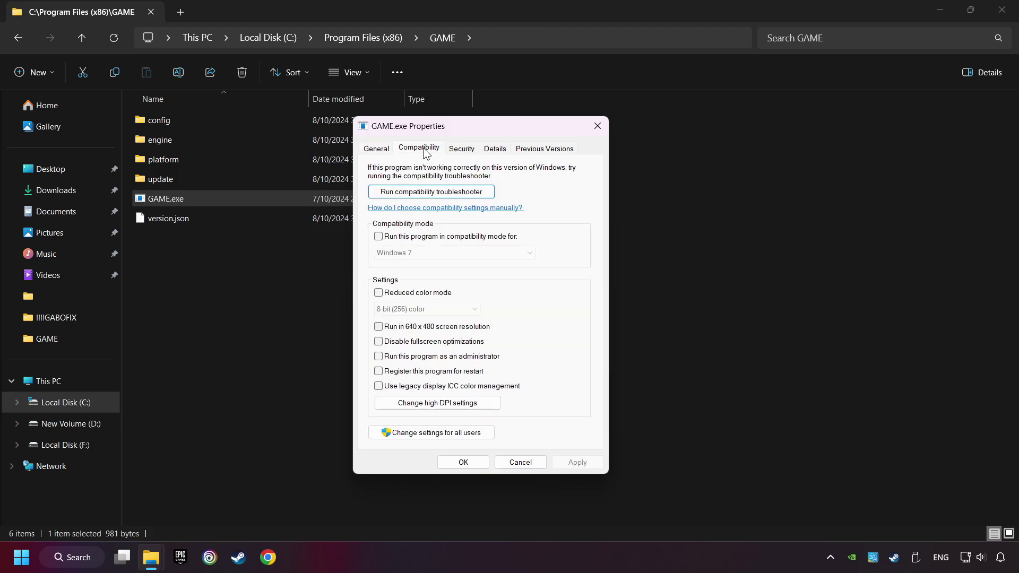
{"action": "left_click", "coordinate": [378, 236]}
{"action": "left_click", "coordinate": [425, 254]}
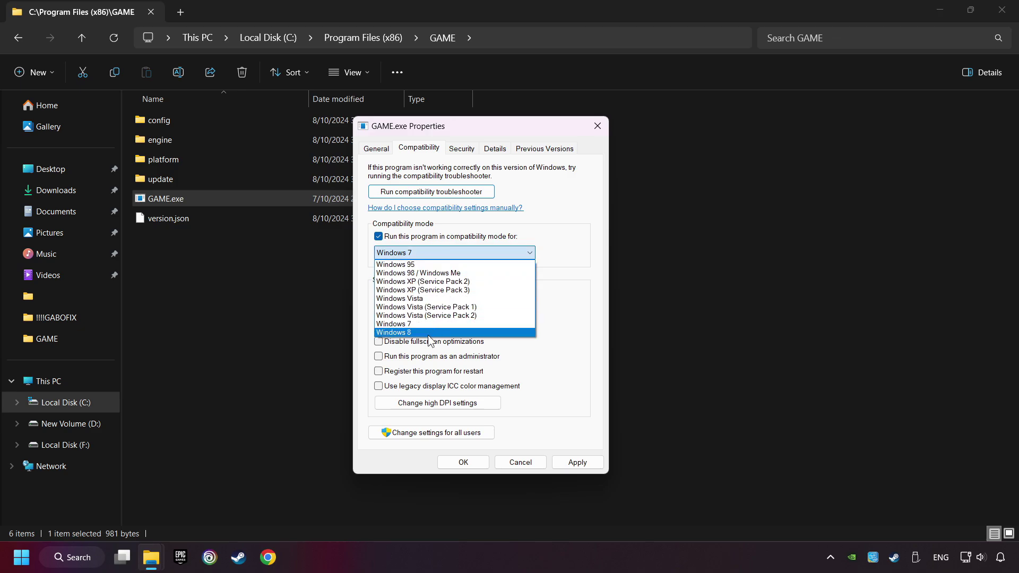
{"action": "left_click", "coordinate": [452, 331]}
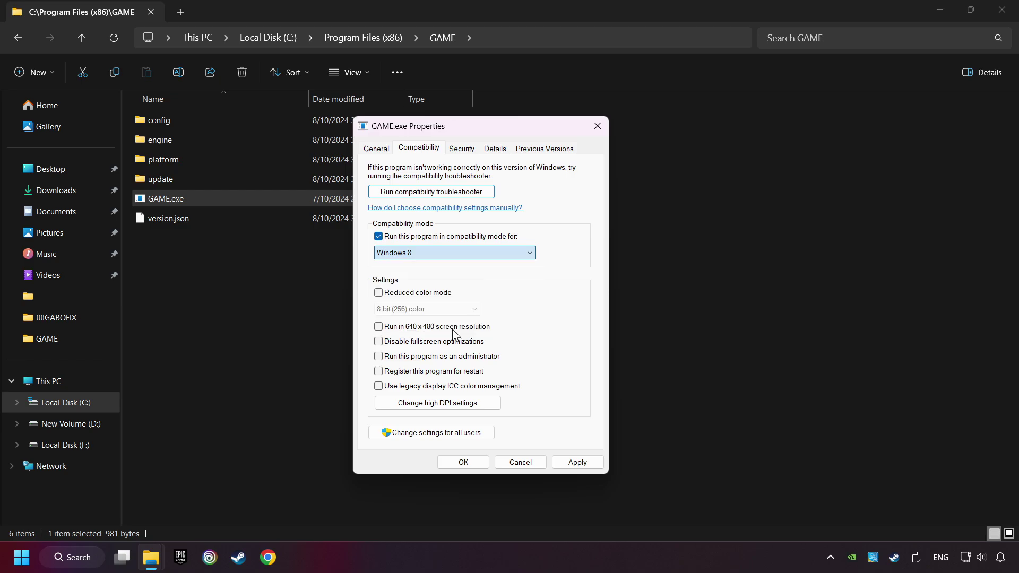
{"action": "left_click", "coordinate": [392, 343]}
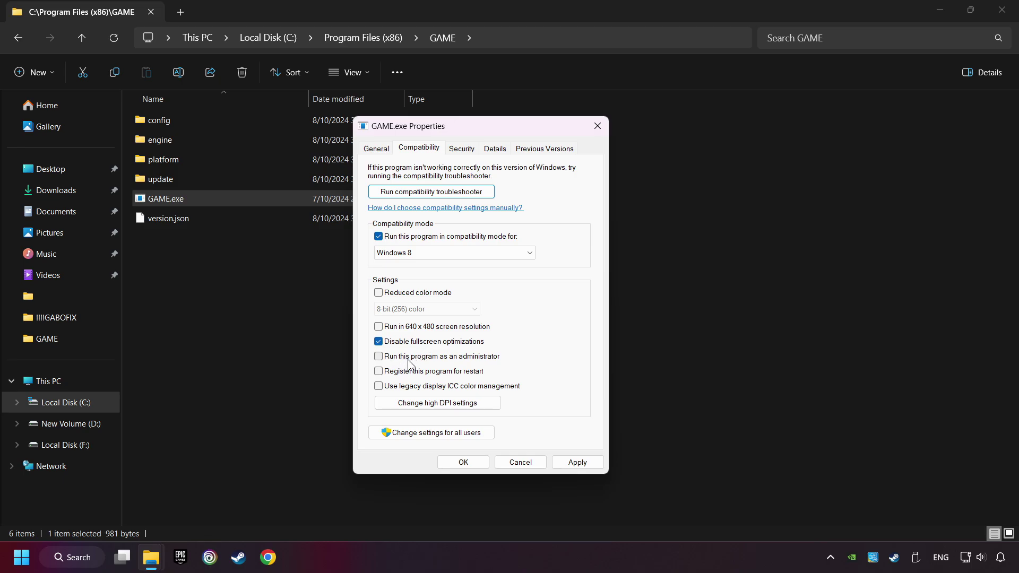
{"action": "left_click", "coordinate": [380, 360]}
{"action": "left_click", "coordinate": [584, 465]}
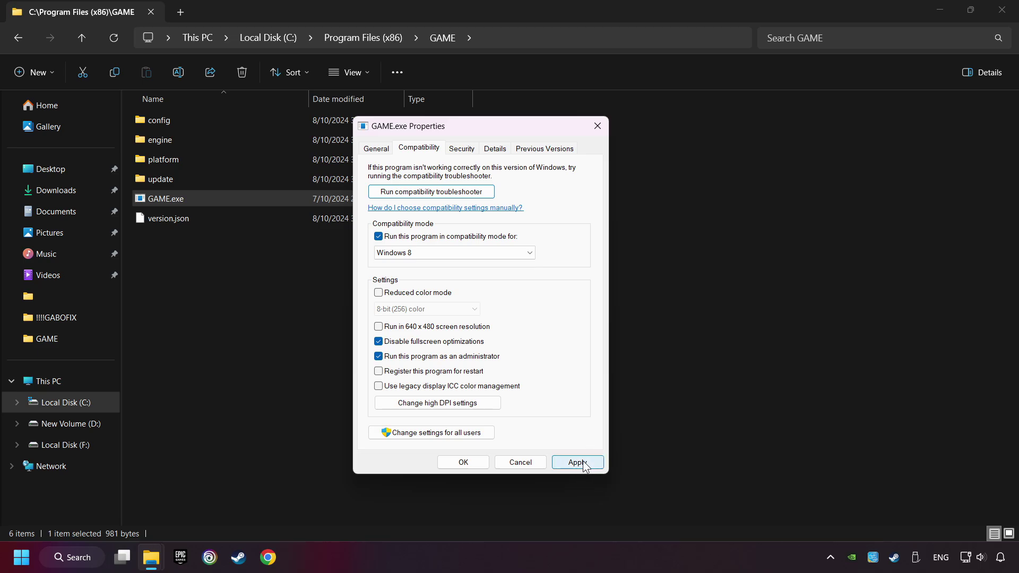
{"action": "left_click", "coordinate": [463, 462]}
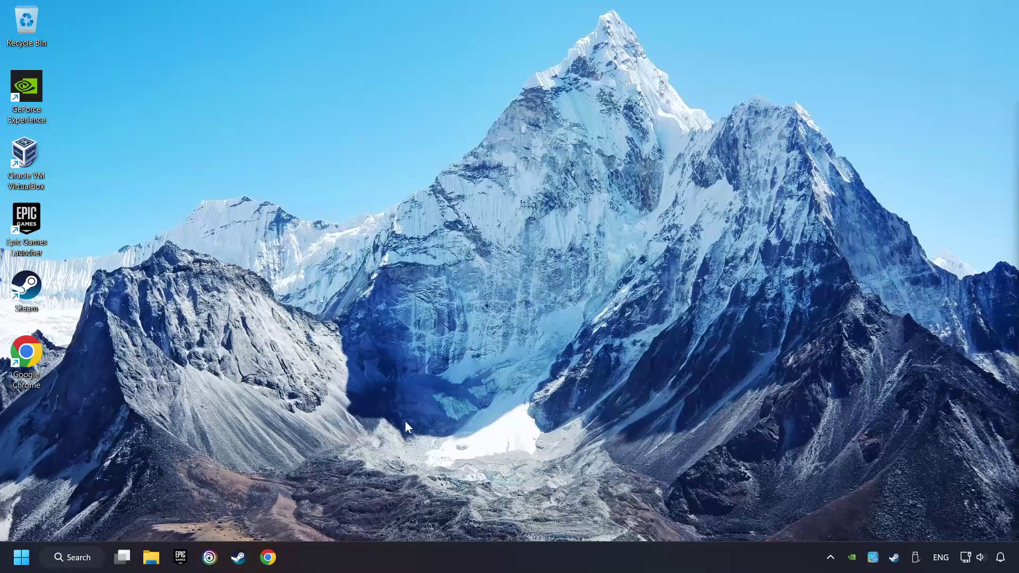
- Load Microsoft's DirectX download page in Chrome and the Visual C++ redistributable page in a new tab
{"action": "left_click", "coordinate": [269, 558]}
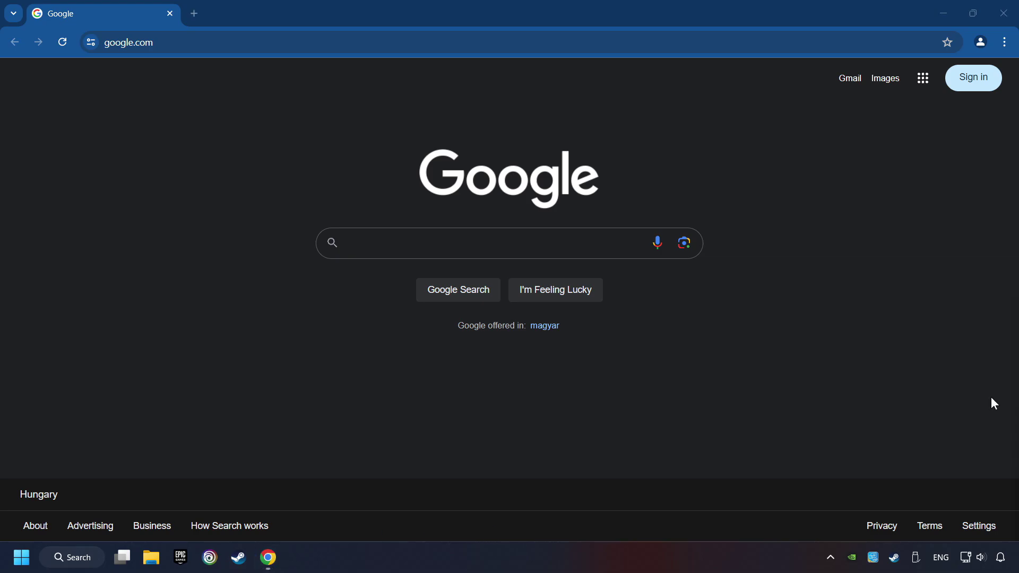
{"action": "key", "text": "ctrl+l"}
{"action": "type", "text": "https://www.microsoft.com/en-US/download/details.aspx?id=35"}
{"action": "key", "text": "Return"}
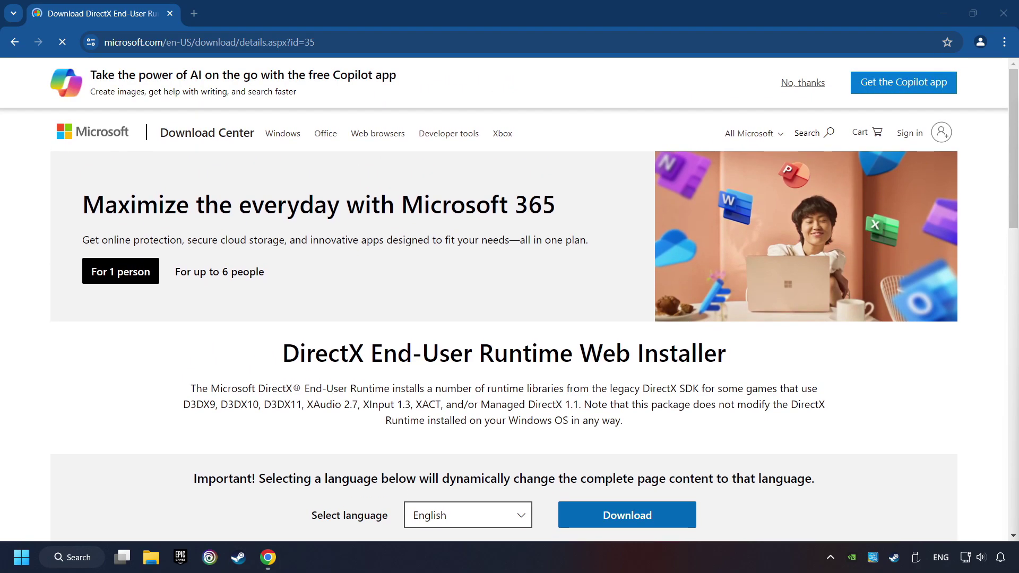
{"action": "left_click", "coordinate": [189, 11]}
{"action": "type", "text": "https://learn.microsoft.com/en-us/cpp/windows/latest-supported-vc-redist?view=msvc-160"}
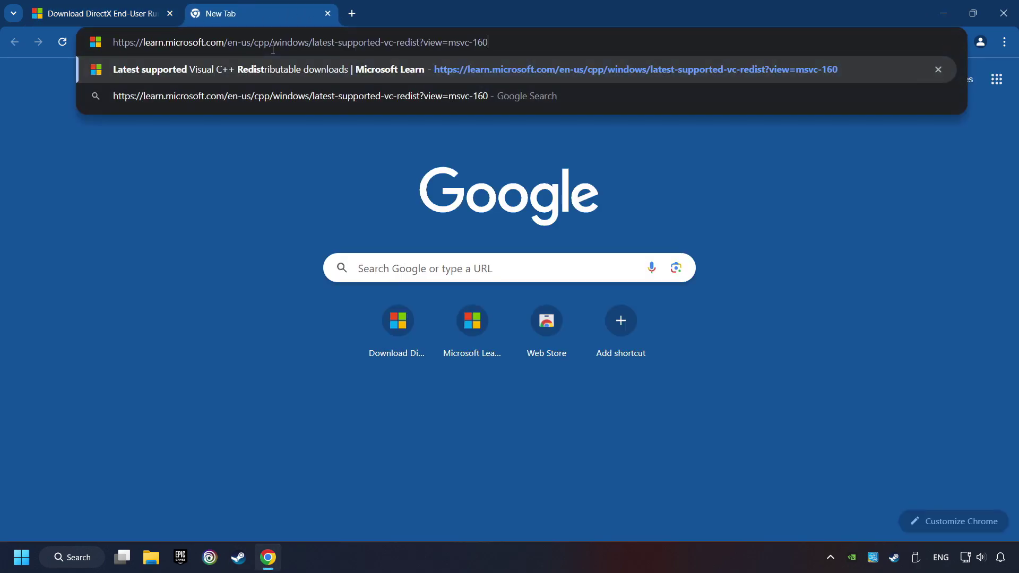
{"action": "key", "text": "Return"}
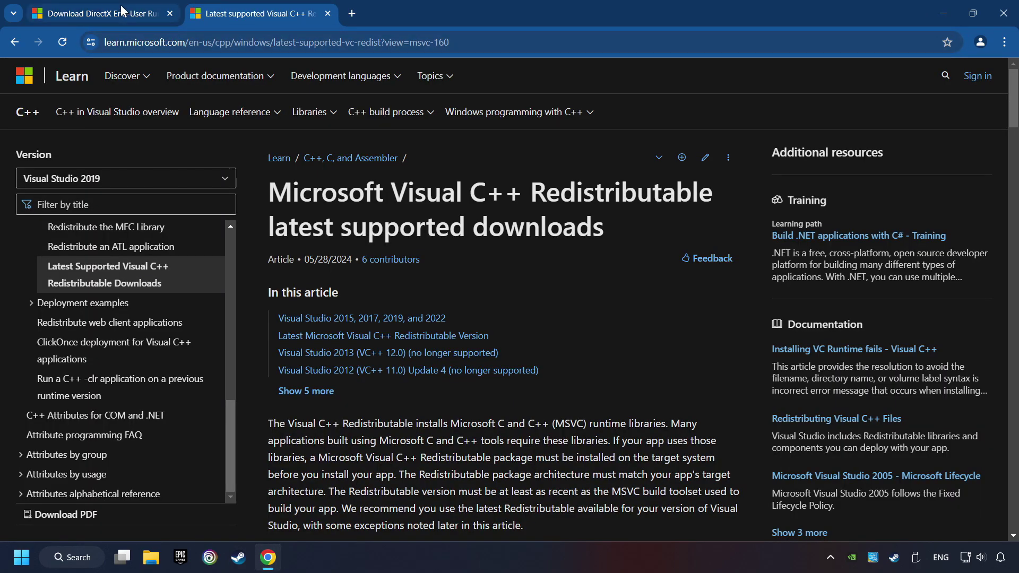
- Download dxwebsetup.exe from the DirectX page and launch the installer
{"action": "left_click", "coordinate": [130, 13]}
{"action": "scroll", "coordinate": [305, 276], "scroll_direction": "down", "scroll_amount": 1}
{"action": "scroll", "coordinate": [304, 279], "scroll_direction": "down", "scroll_amount": 1}
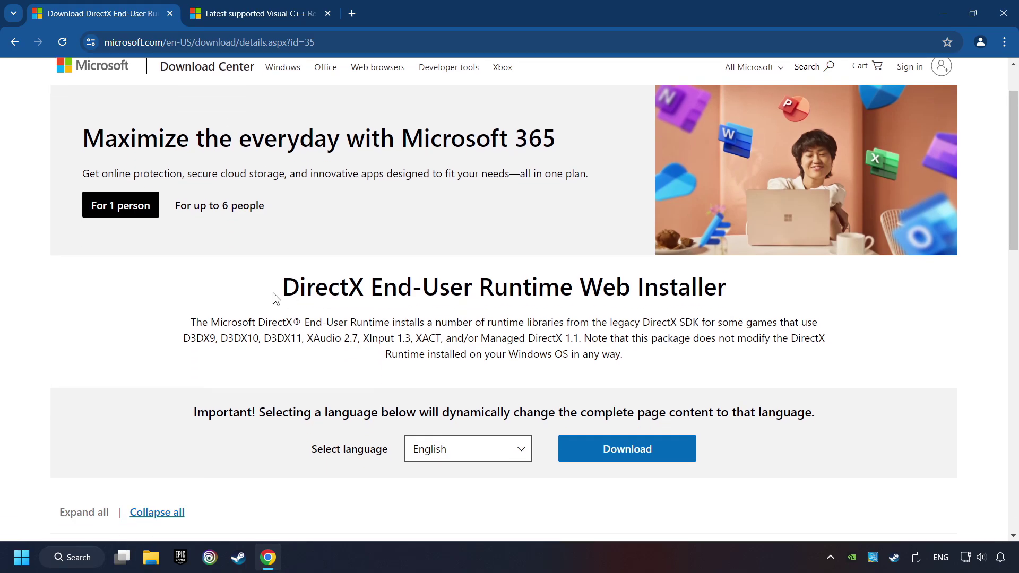
{"action": "scroll", "coordinate": [283, 284], "scroll_direction": "down", "scroll_amount": 1}
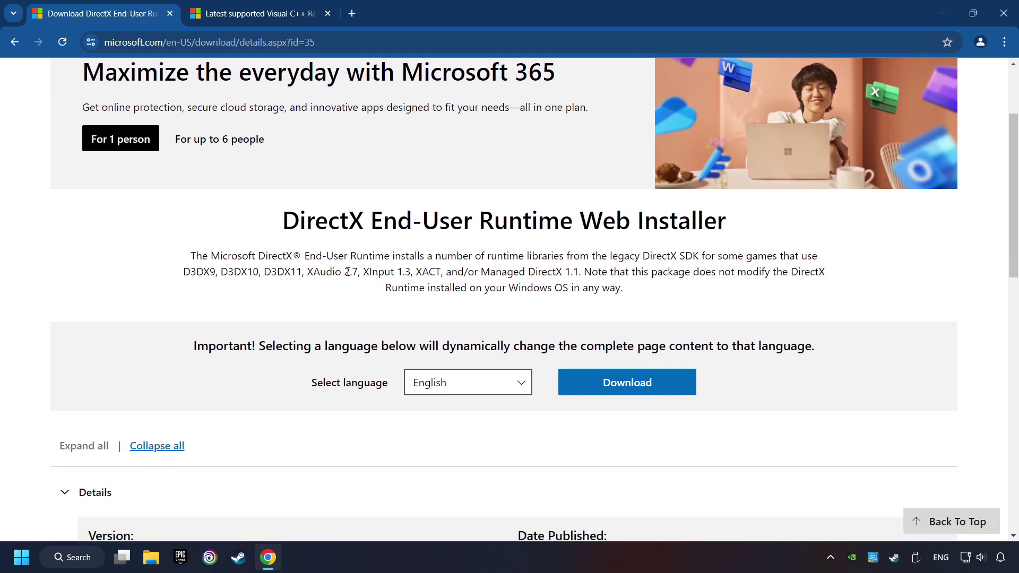
{"action": "left_click", "coordinate": [635, 388]}
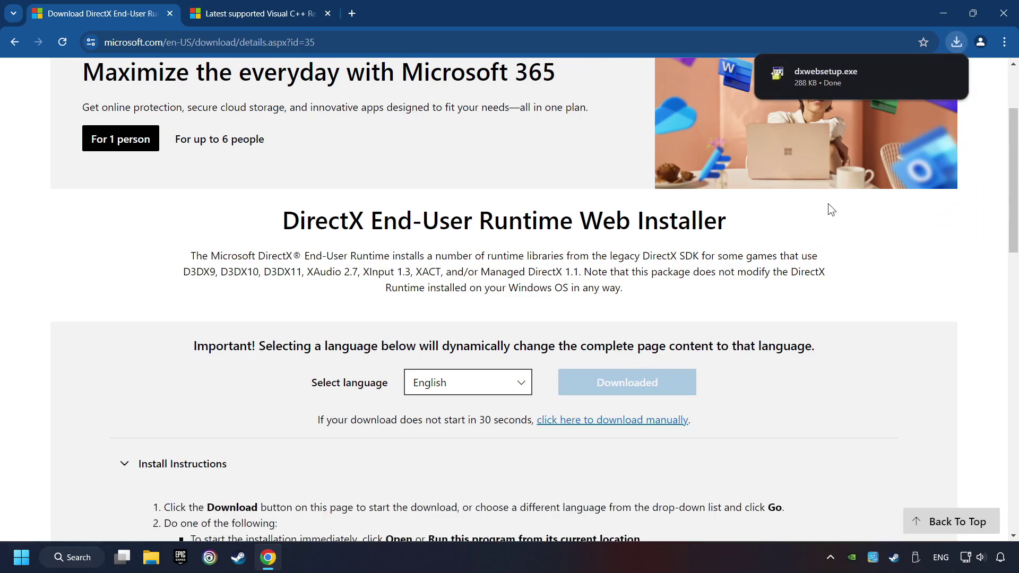
{"action": "left_click", "coordinate": [869, 76]}
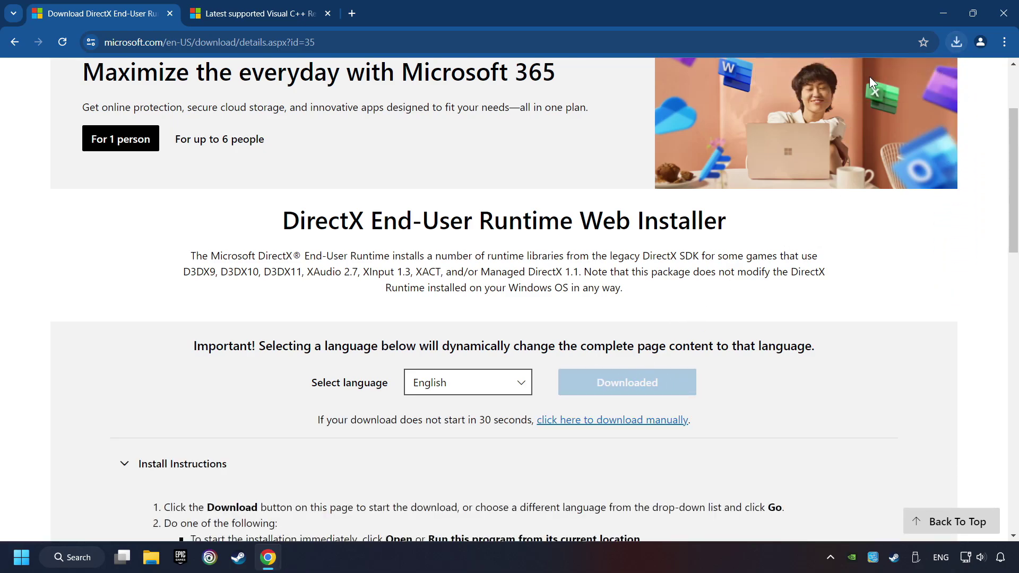
- Accept the DirectX licence, decline the Bing Bar, and finish setup (DirectX already current)
{"action": "left_click_drag", "start_coordinate": [336, 97], "coordinate": [589, 171]}
{"action": "left_click_drag", "start_coordinate": [651, 271], "coordinate": [519, 363]}
{"action": "left_click", "coordinate": [527, 355]}
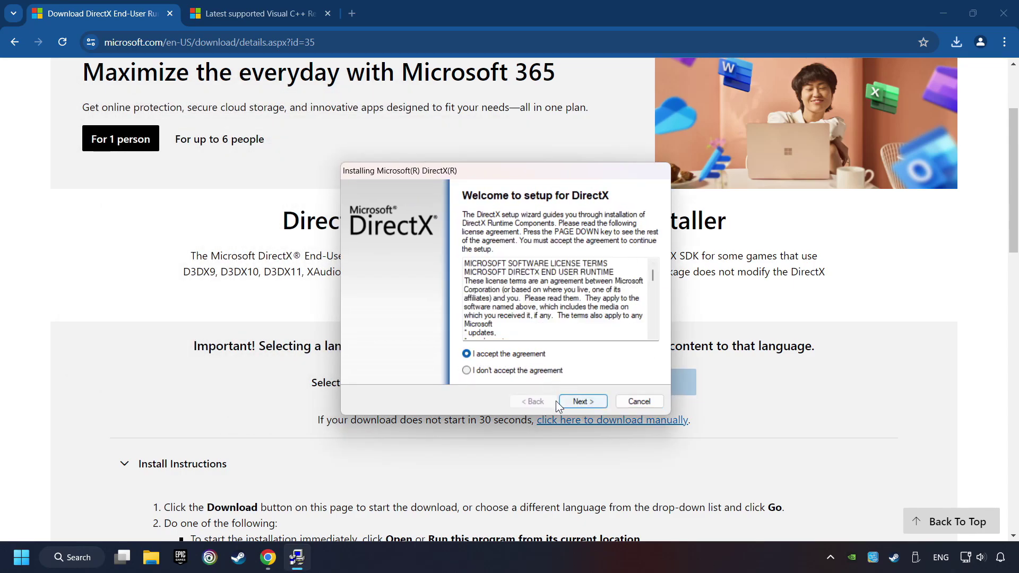
{"action": "left_click", "coordinate": [584, 402]}
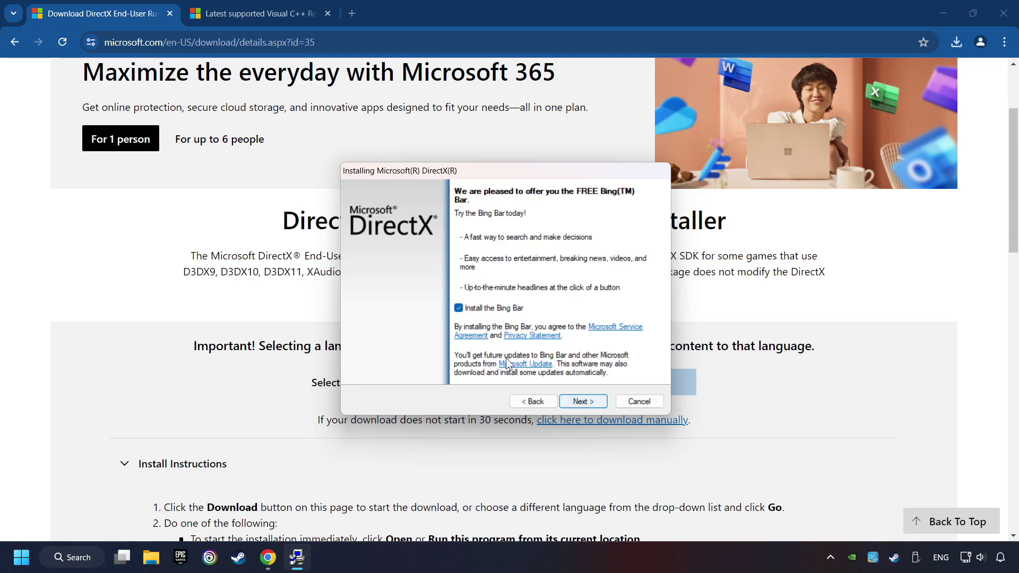
{"action": "left_click", "coordinate": [459, 307]}
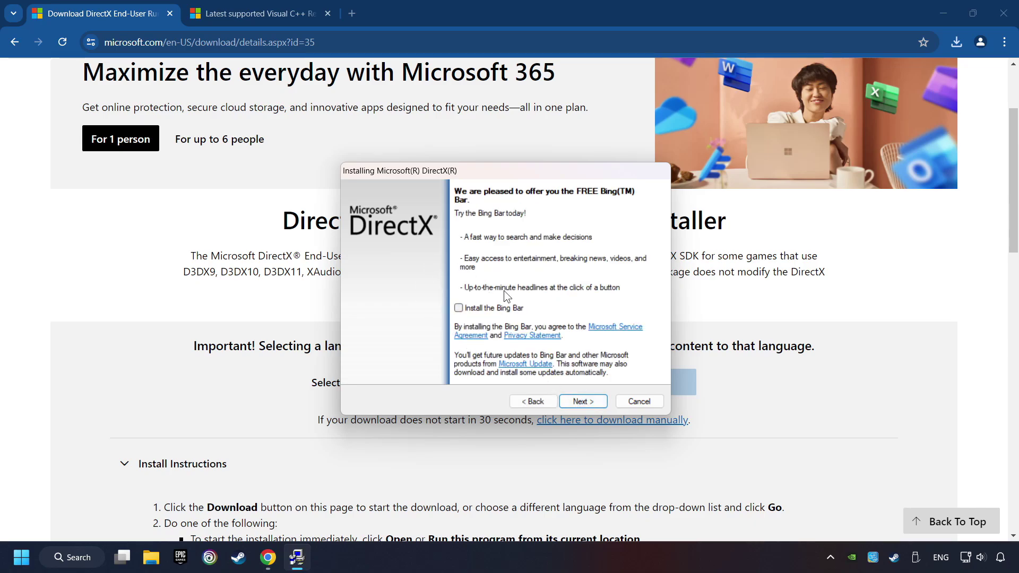
{"action": "left_click", "coordinate": [587, 402]}
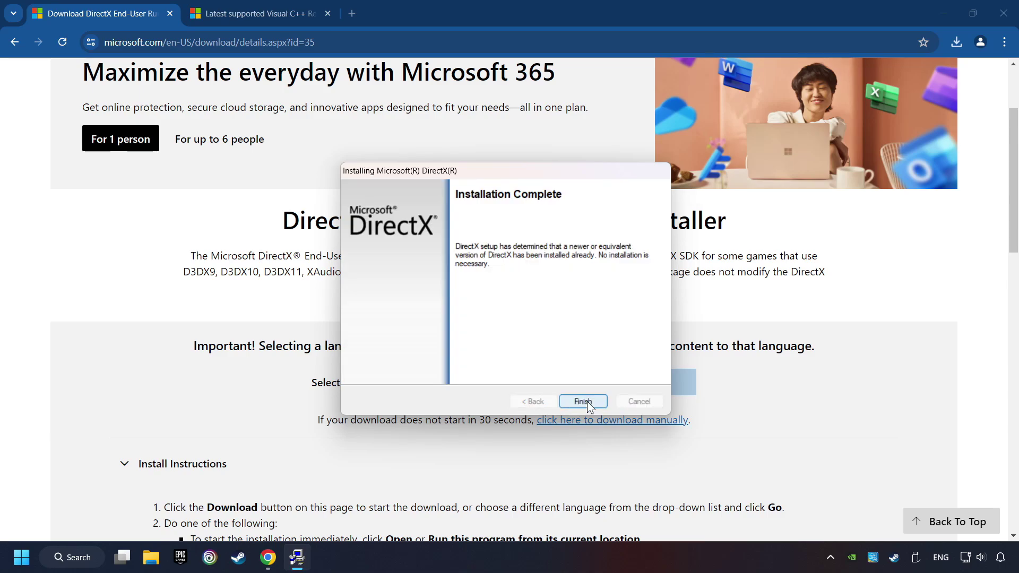
{"action": "left_click", "coordinate": [590, 400]}
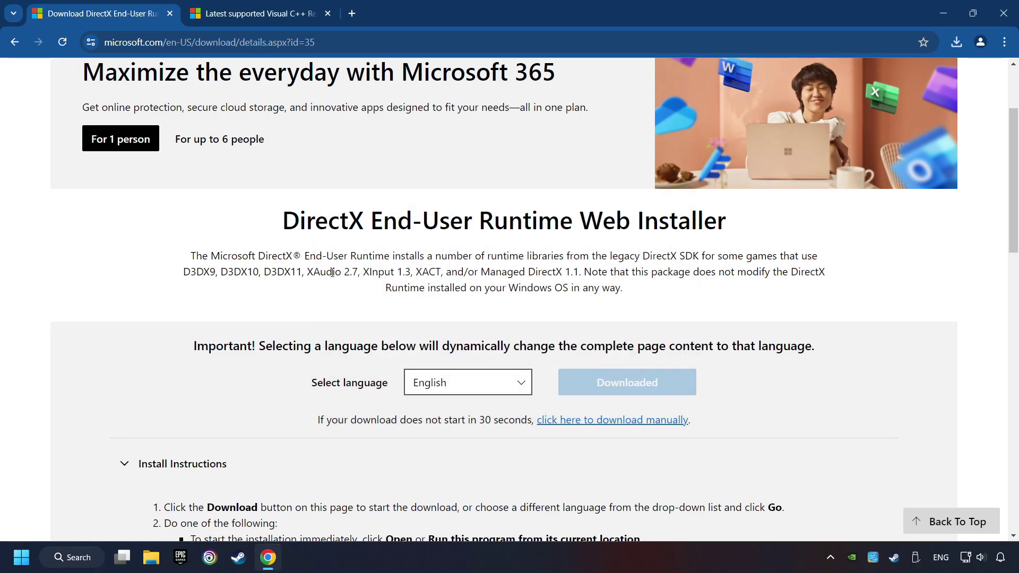
- Download the ARM64, x86 and x64 Visual C++ Redistributables, then launch vc_redist.arm64.exe
{"action": "left_click", "coordinate": [254, 13]}
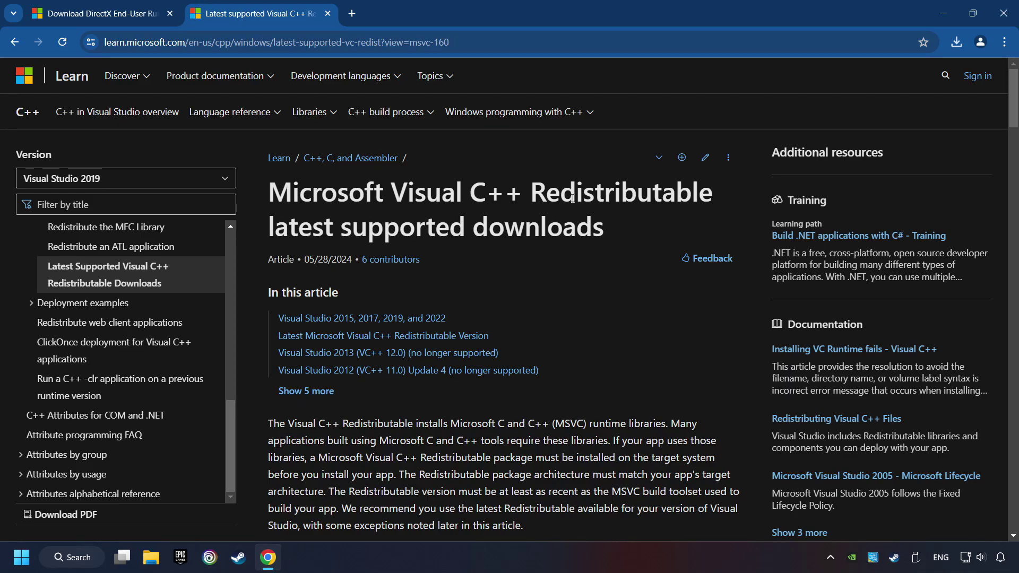
{"action": "scroll", "coordinate": [998, 108], "scroll_direction": "down", "scroll_amount": 15}
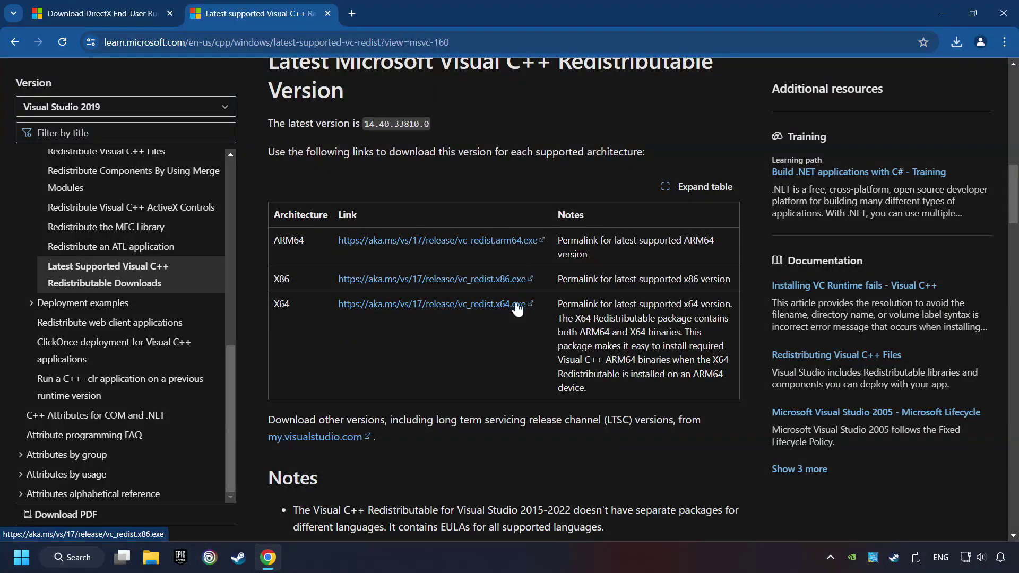
{"action": "left_click", "coordinate": [406, 240]}
{"action": "left_click", "coordinate": [409, 303]}
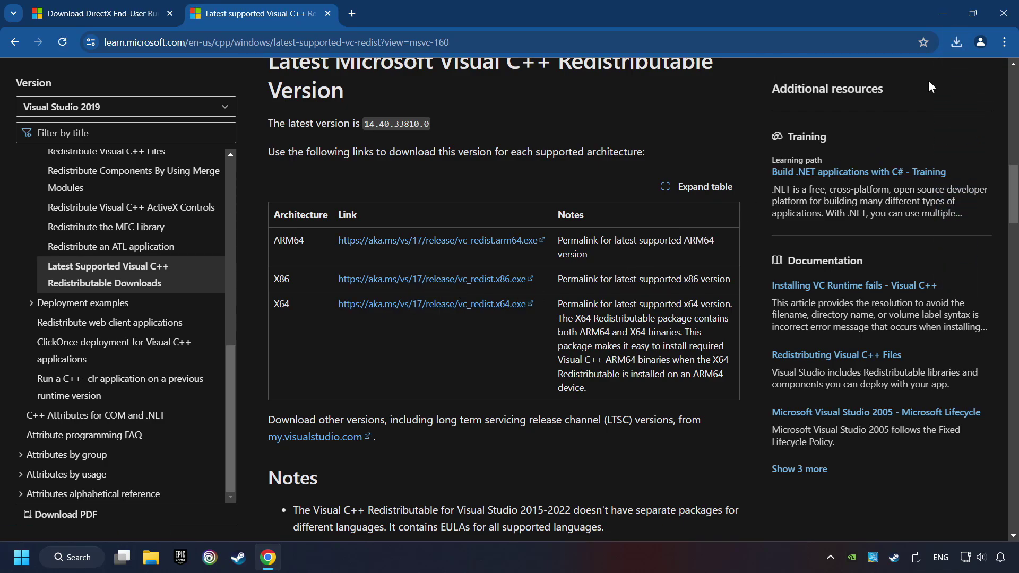
{"action": "left_click", "coordinate": [956, 42]}
{"action": "left_click", "coordinate": [851, 166]}
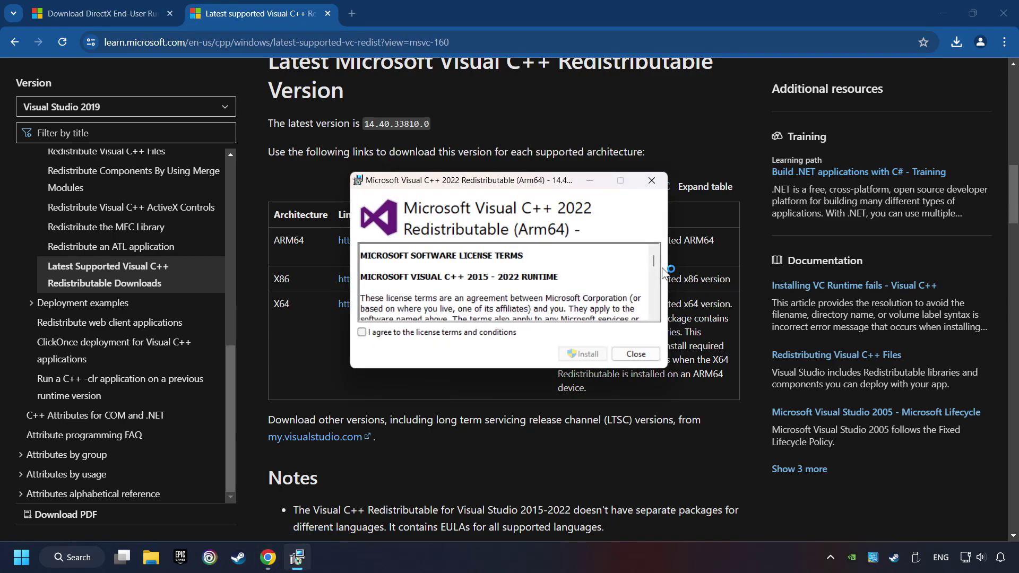
- Agree to the licence and try installing the ARM64 package, closing the unsupported-processor failure
{"action": "scroll", "coordinate": [644, 285], "scroll_direction": "down", "scroll_amount": 15}
{"action": "left_click", "coordinate": [364, 332]}
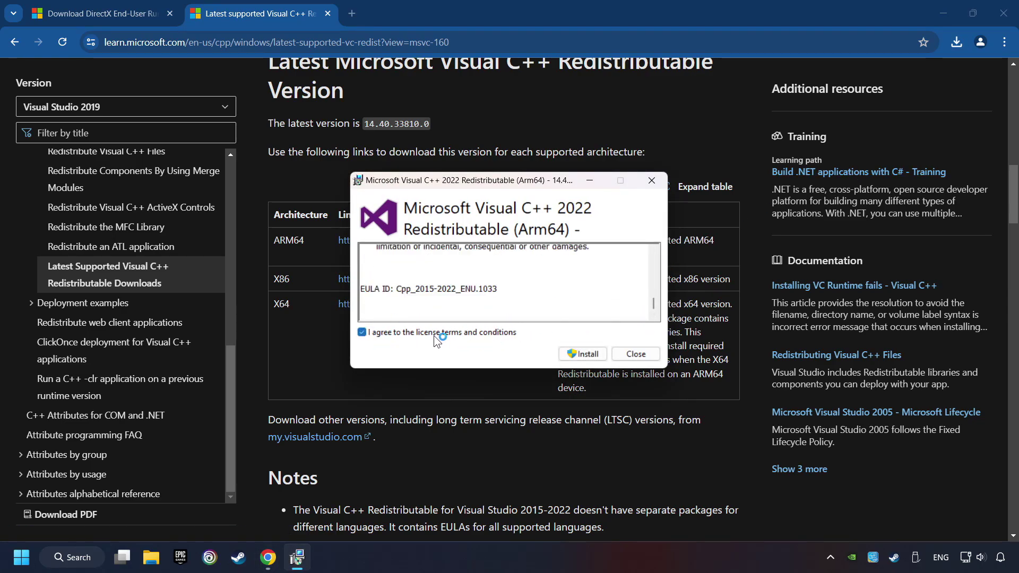
{"action": "left_click", "coordinate": [595, 354]}
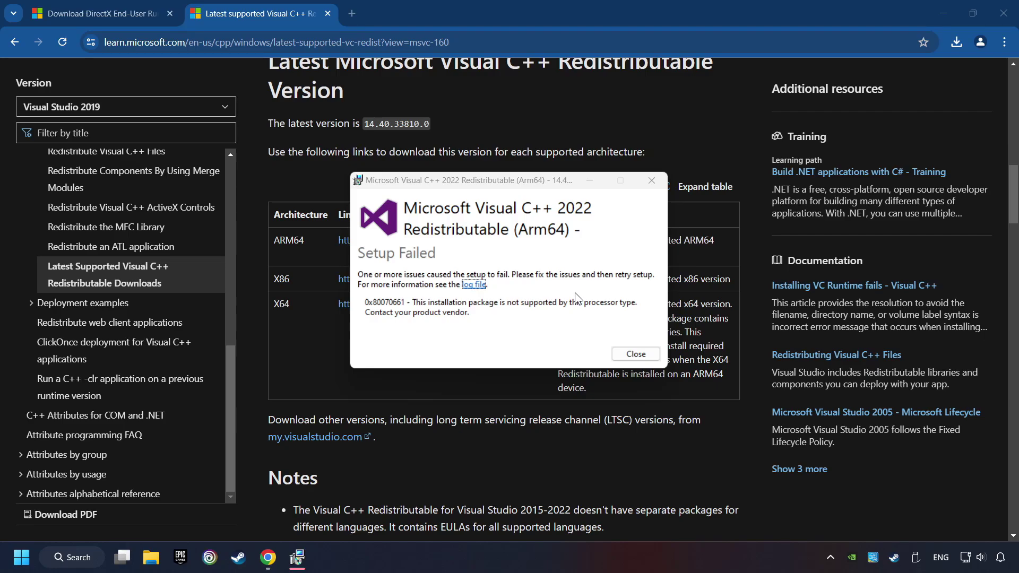
{"action": "left_click", "coordinate": [635, 353]}
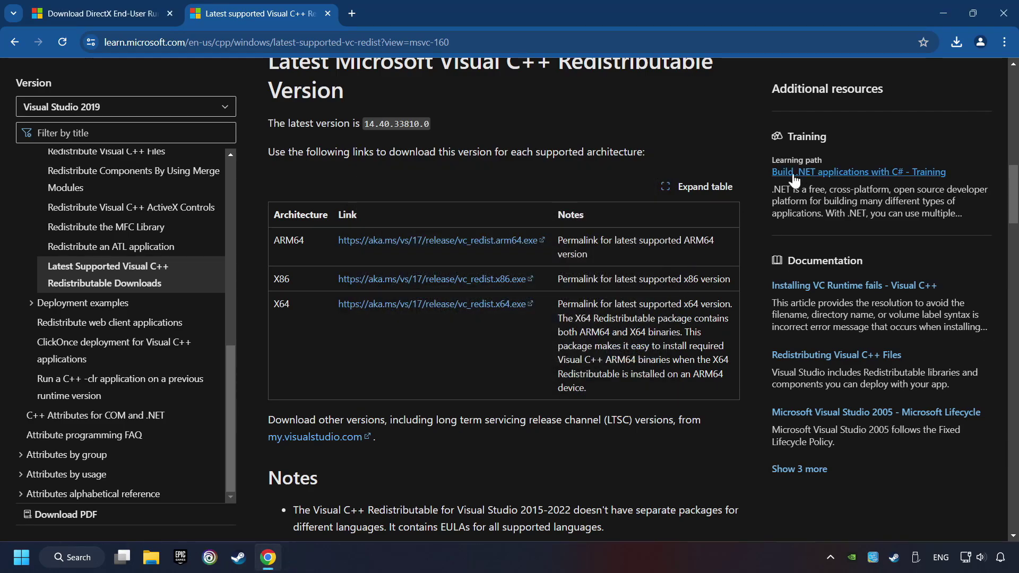
- Run VC_redist.x86.exe to install the x86 Redistributable 14.40.33810, then close setup
{"action": "left_click", "coordinate": [956, 43]}
{"action": "left_click", "coordinate": [851, 129]}
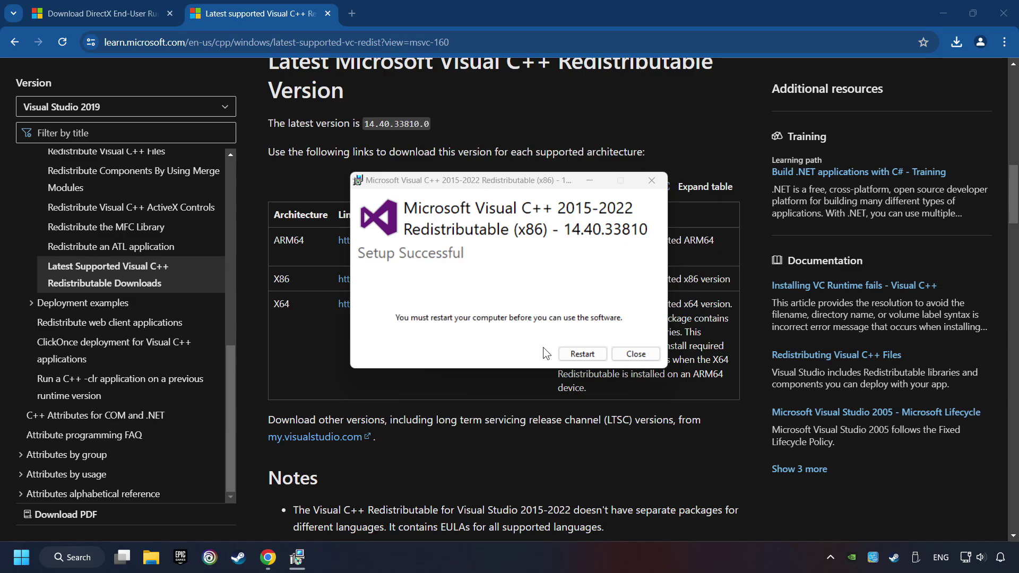
{"action": "left_click", "coordinate": [636, 354]}
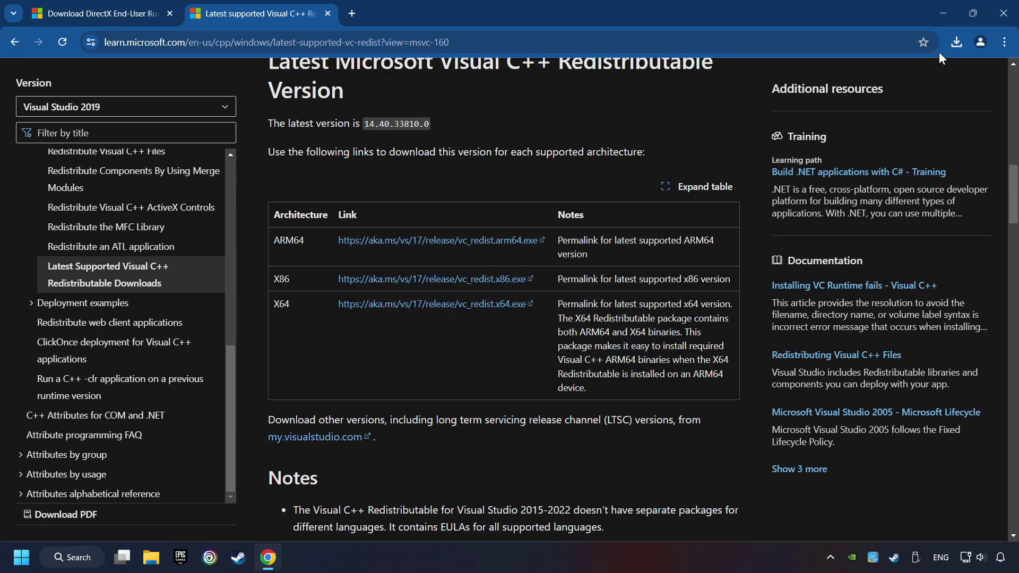
{"action": "left_click", "coordinate": [955, 42]}
{"action": "left_click", "coordinate": [871, 97]}
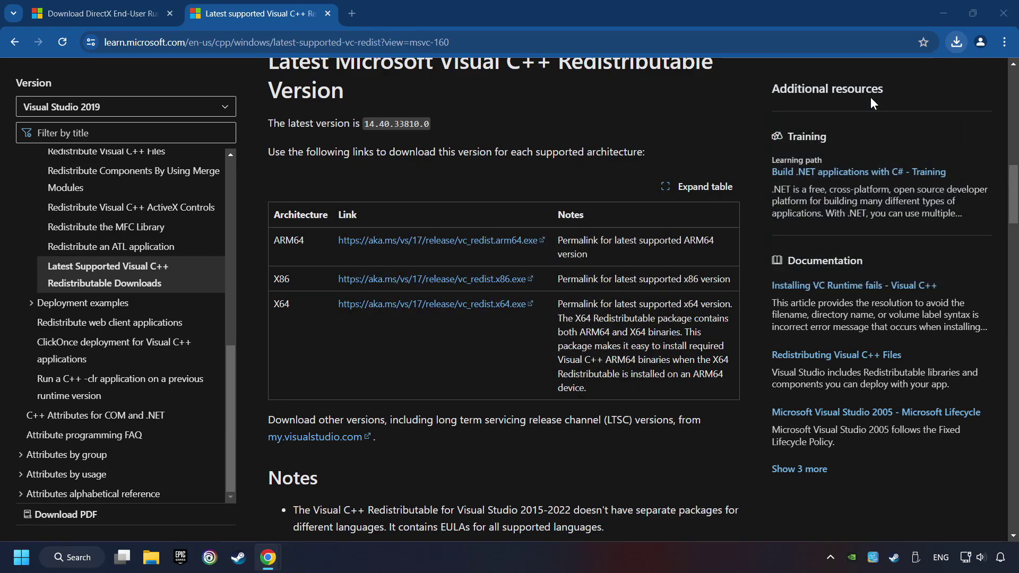
{"action": "left_click", "coordinate": [533, 349]}
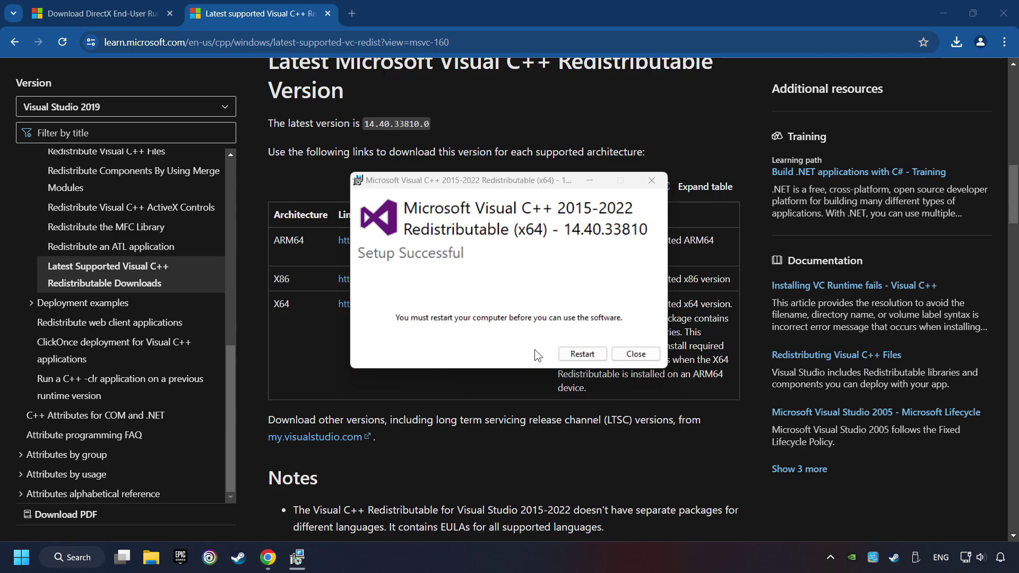
{"action": "left_click", "coordinate": [582, 354]}
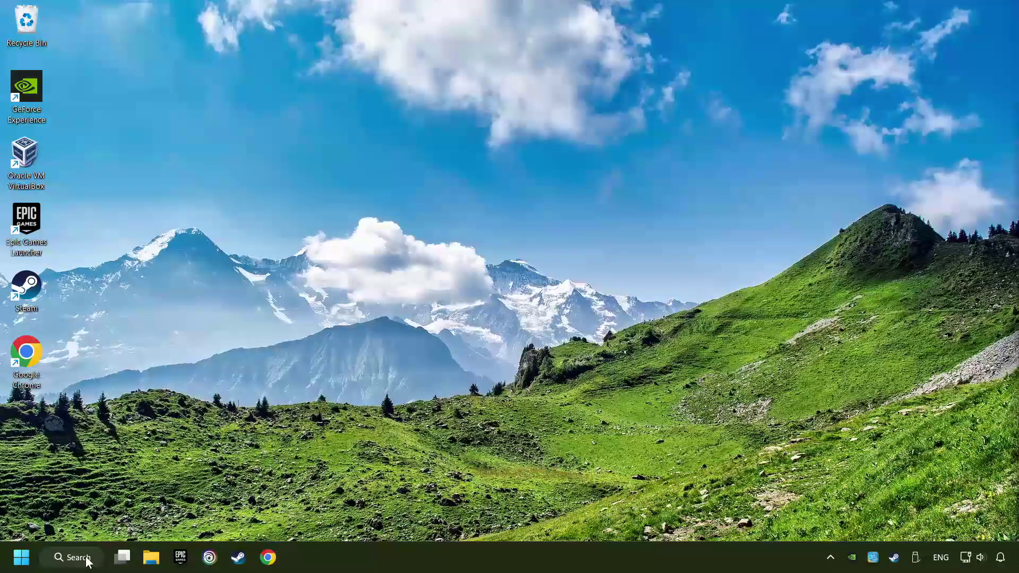
- Search 'updates', run Check for updates until Windows reports up to date, then close Settings
{"action": "left_click", "coordinate": [73, 557]}
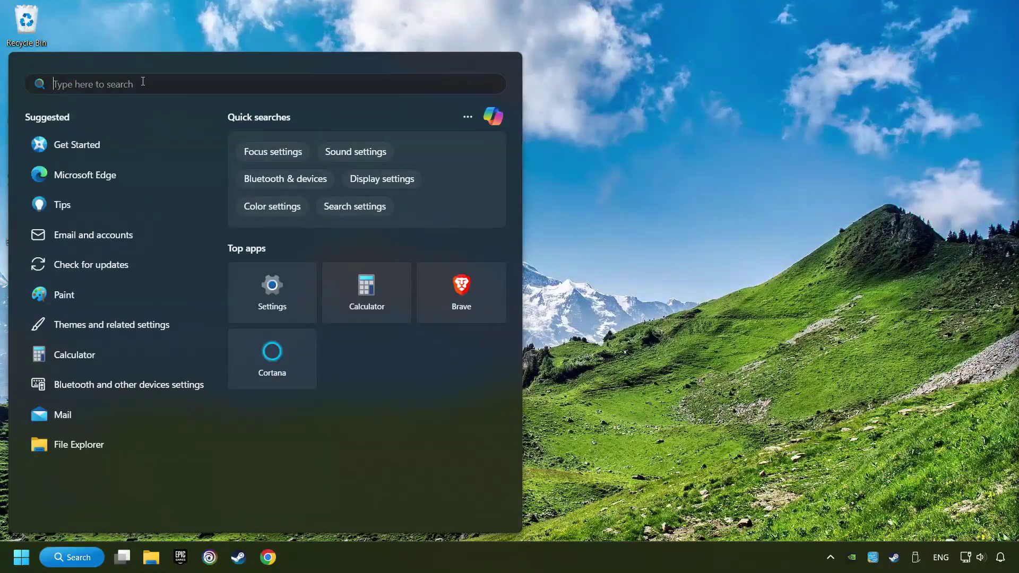
{"action": "type", "text": "updates"}
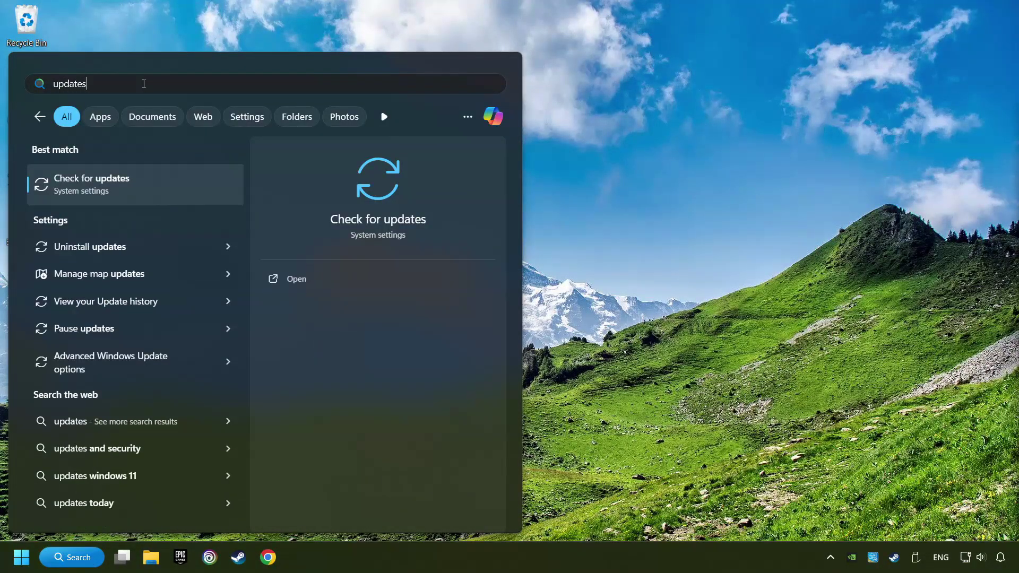
{"action": "left_click", "coordinate": [188, 187]}
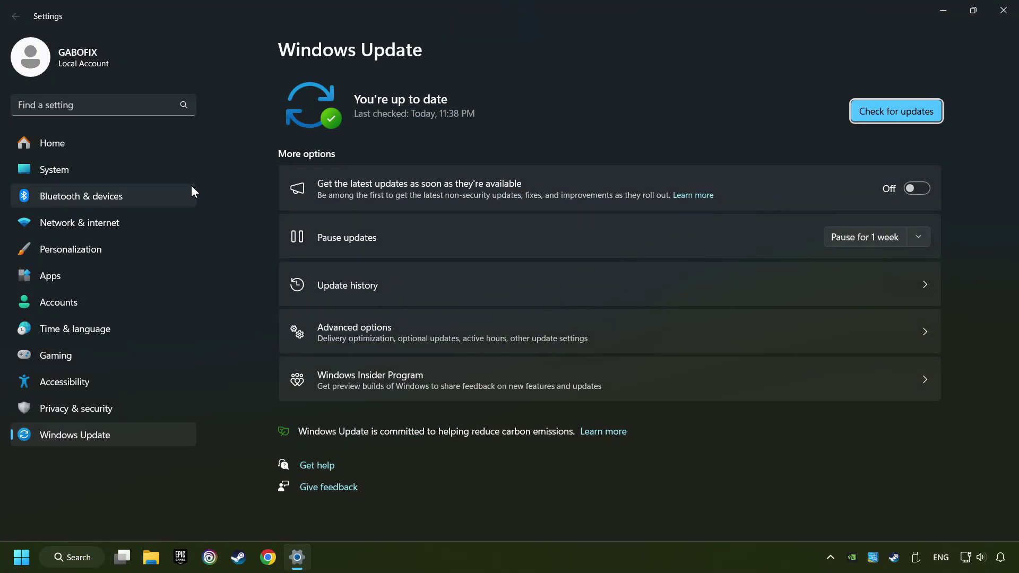
{"action": "left_click", "coordinate": [906, 116]}
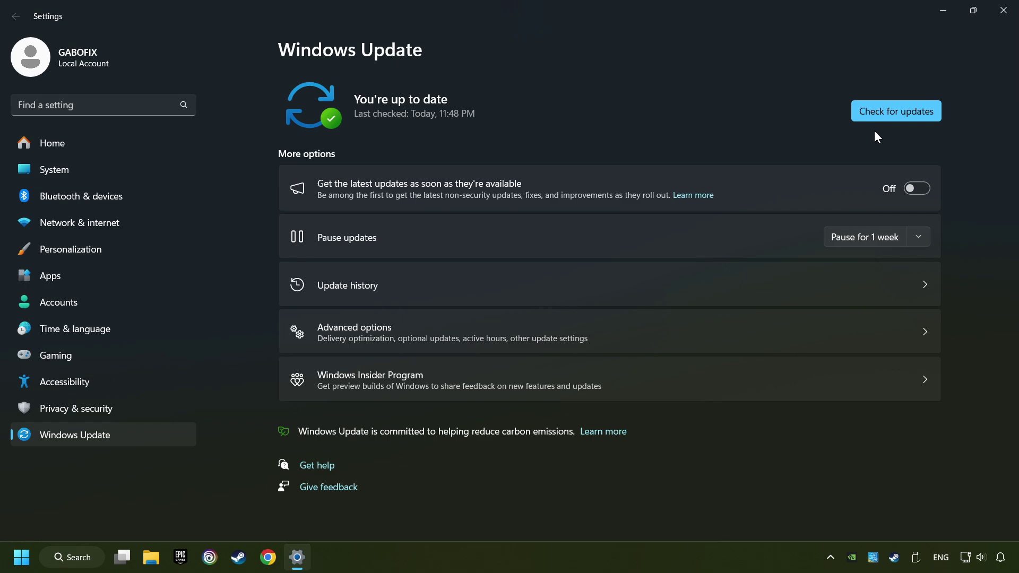
{"action": "left_click", "coordinate": [1002, 13]}
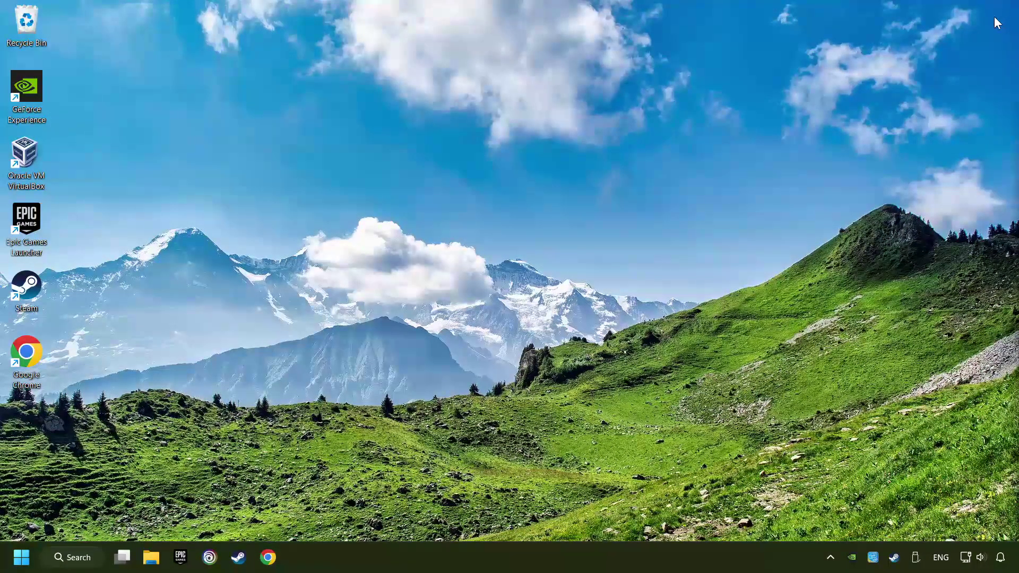
- Open Task Manager's Startup apps and disable Microsoft To Do
{"action": "right_click", "coordinate": [502, 562]}
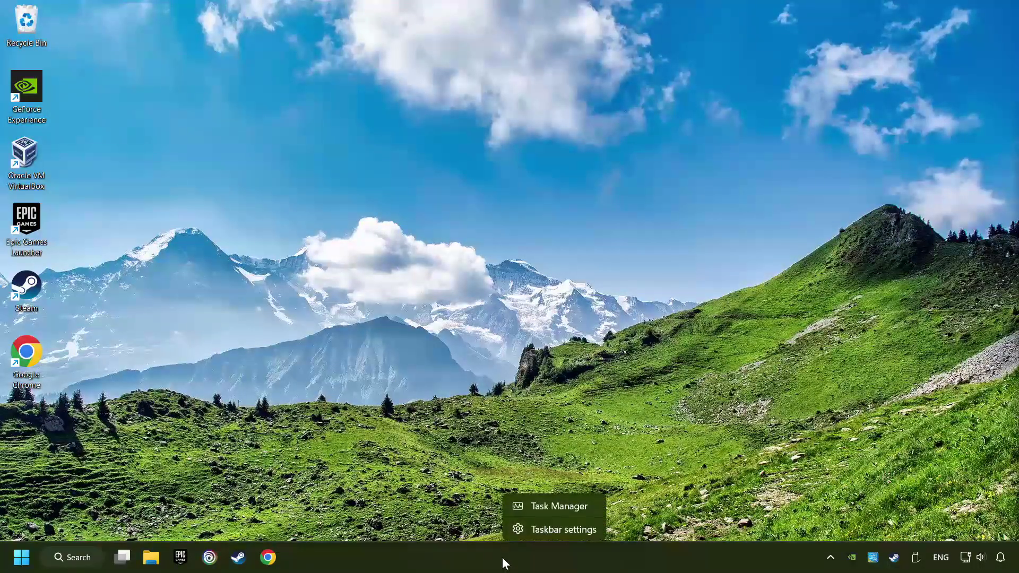
{"action": "left_click", "coordinate": [582, 509]}
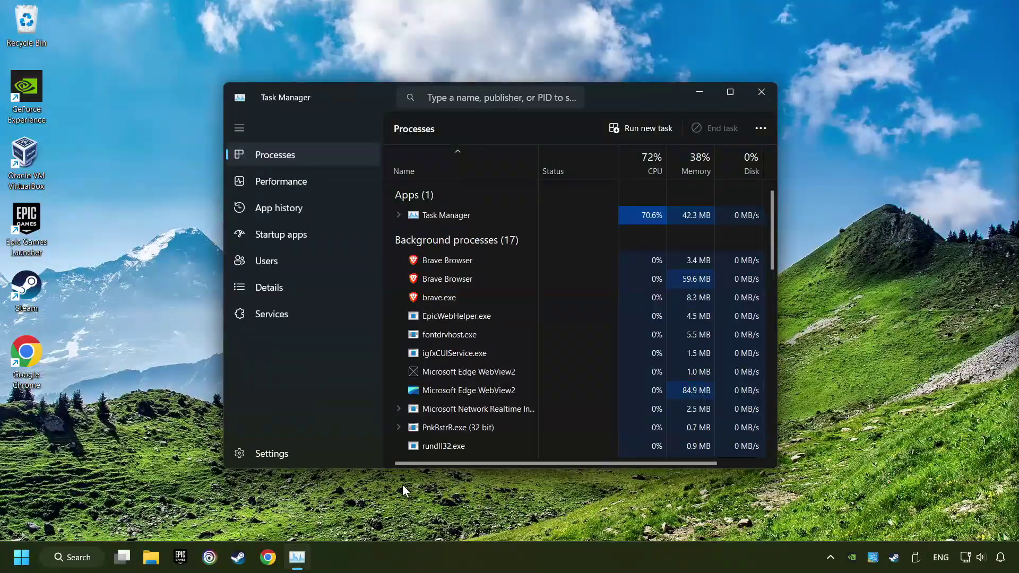
{"action": "left_click", "coordinate": [328, 236]}
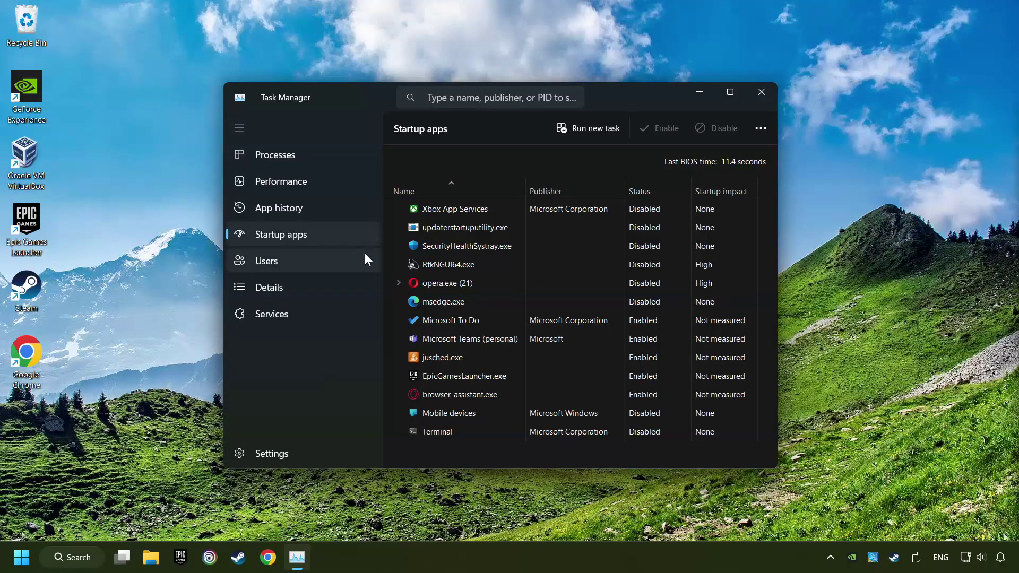
{"action": "left_click", "coordinate": [553, 321]}
{"action": "left_click", "coordinate": [719, 132]}
- Disable Teams (personal), jusched.exe, EpicGamesLauncher.exe and browser_assistant.exe at startup, then close Task Manager
{"action": "left_click", "coordinate": [651, 343]}
{"action": "left_click", "coordinate": [716, 133]}
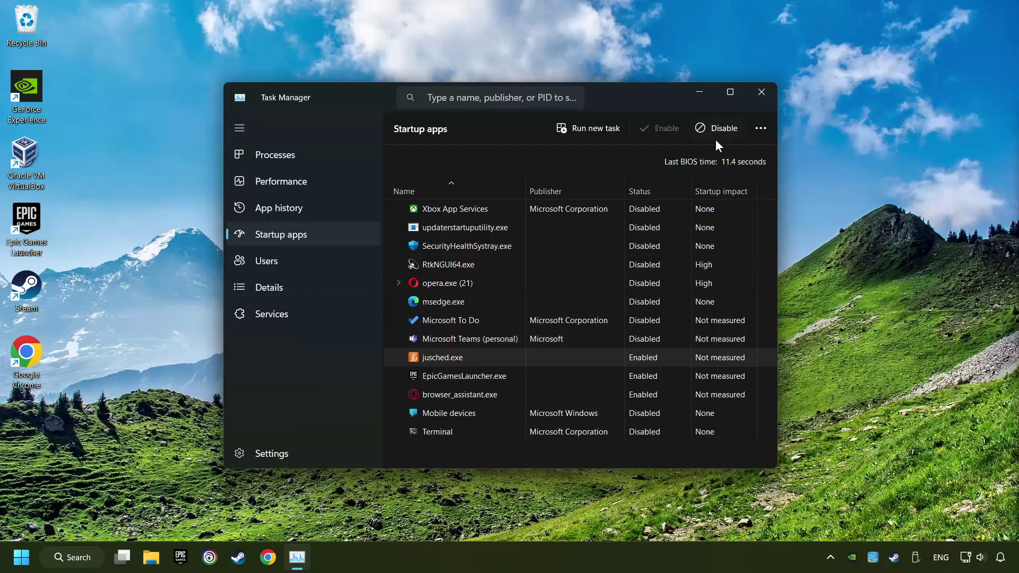
{"action": "left_click", "coordinate": [670, 358]}
{"action": "left_click", "coordinate": [723, 129]}
{"action": "left_click", "coordinate": [725, 131]}
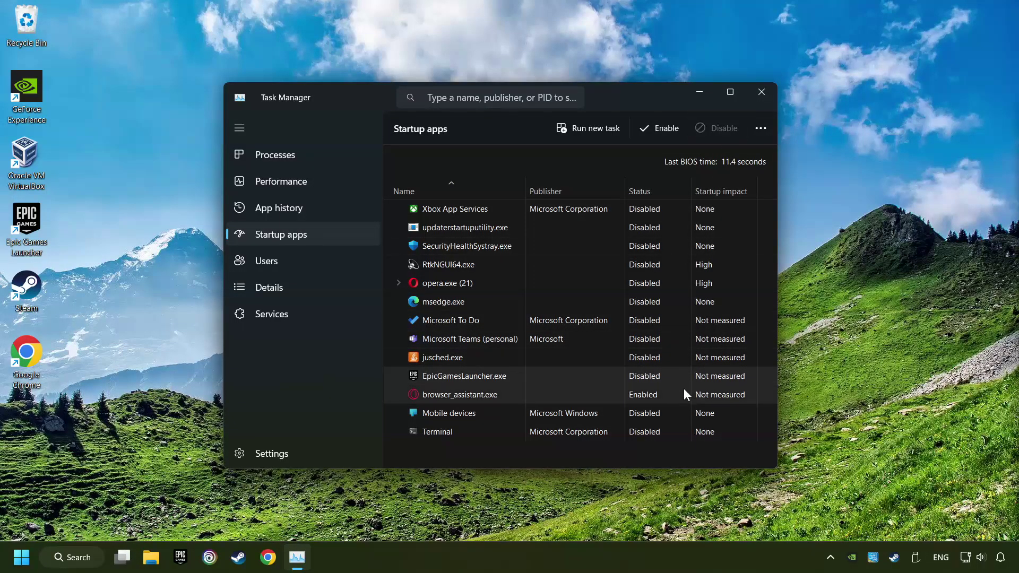
{"action": "left_click", "coordinate": [683, 392]}
{"action": "left_click", "coordinate": [715, 133]}
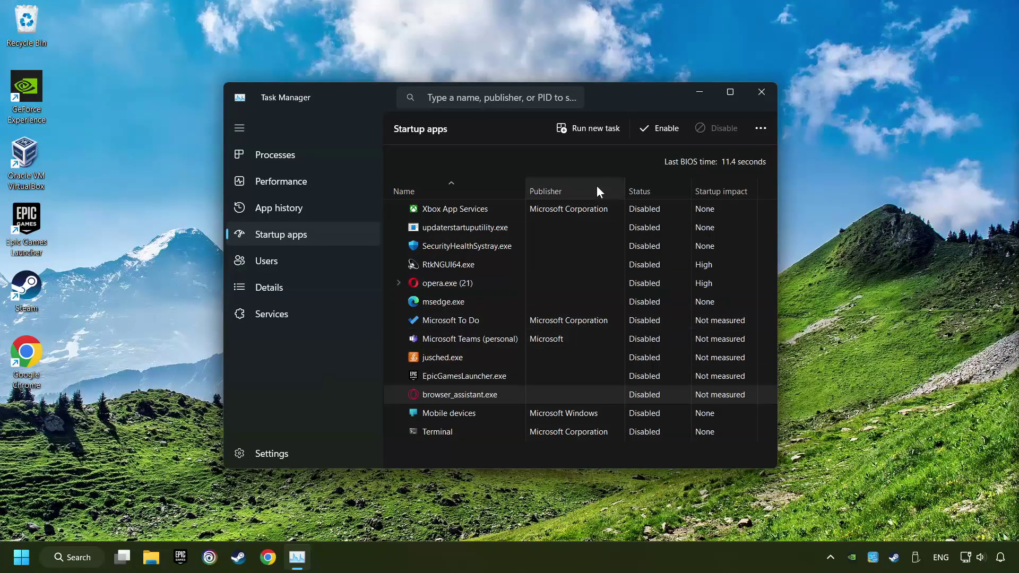
{"action": "left_click", "coordinate": [758, 92]}
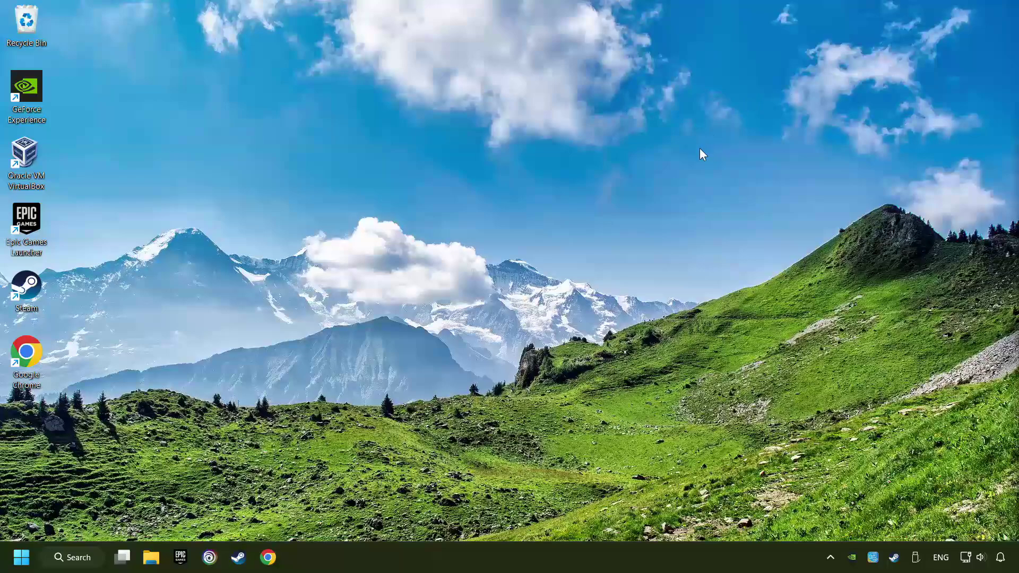
{"action": "left_click", "coordinate": [85, 562]}
{"action": "type", "text": "wind"}
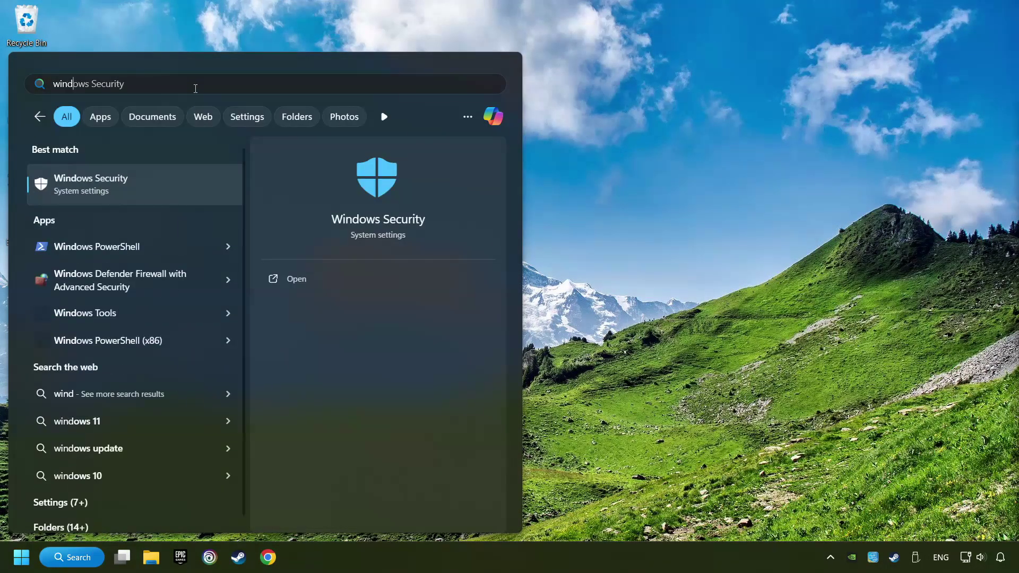
{"action": "type", "text": "ows security"}
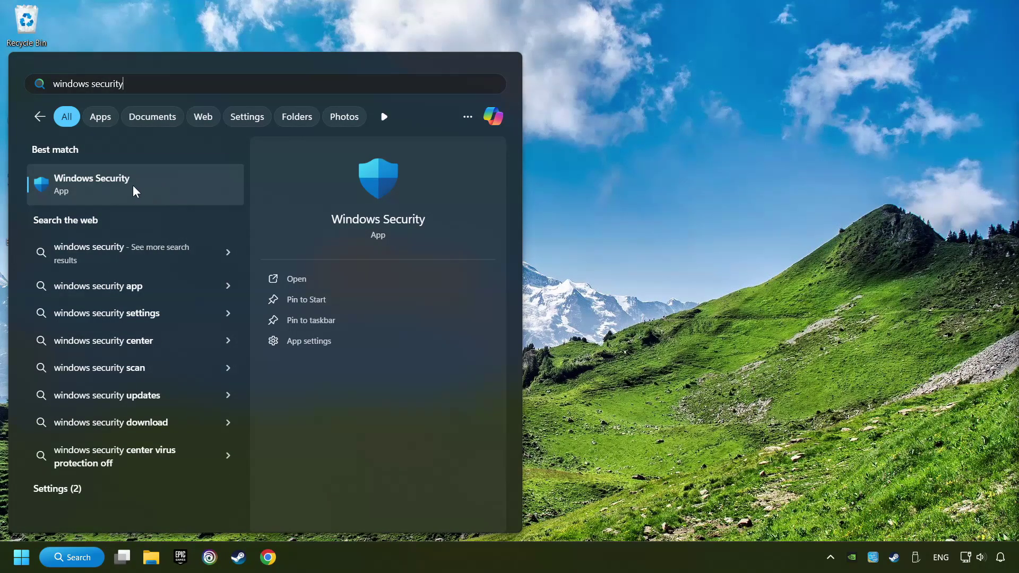
{"action": "left_click", "coordinate": [206, 185]}
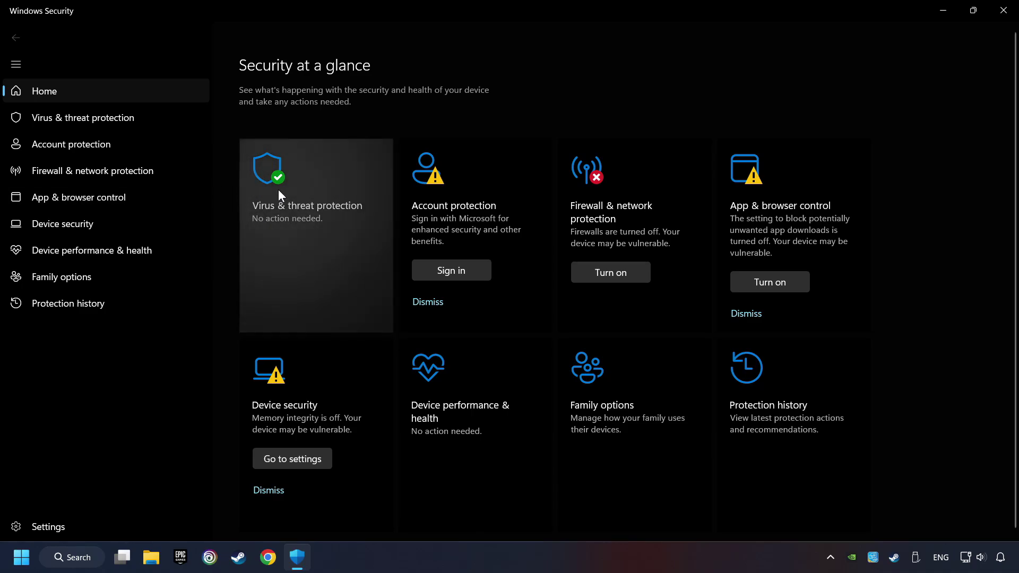
{"action": "left_click", "coordinate": [330, 231]}
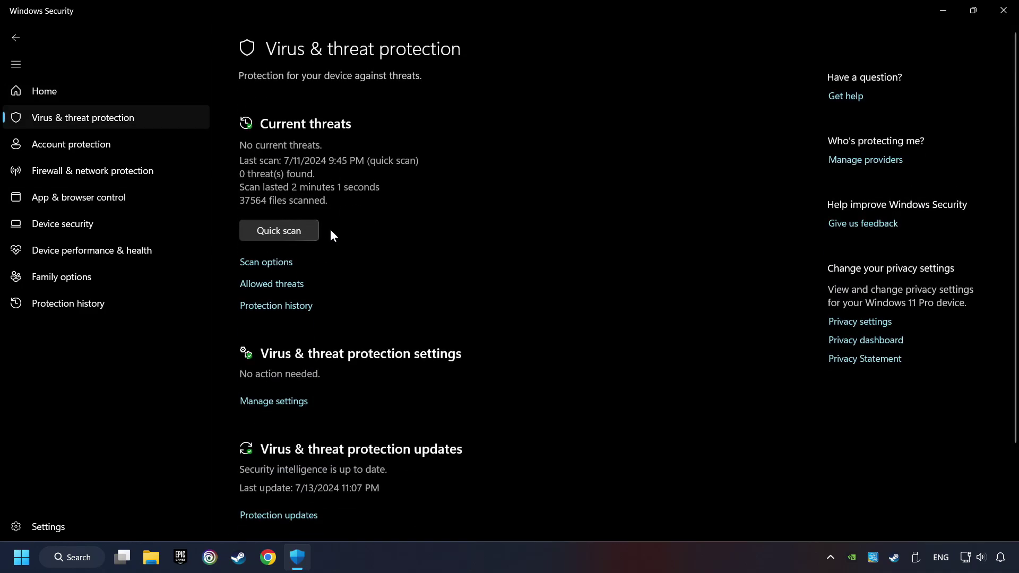
{"action": "scroll", "coordinate": [346, 262], "scroll_direction": "down", "scroll_amount": 3}
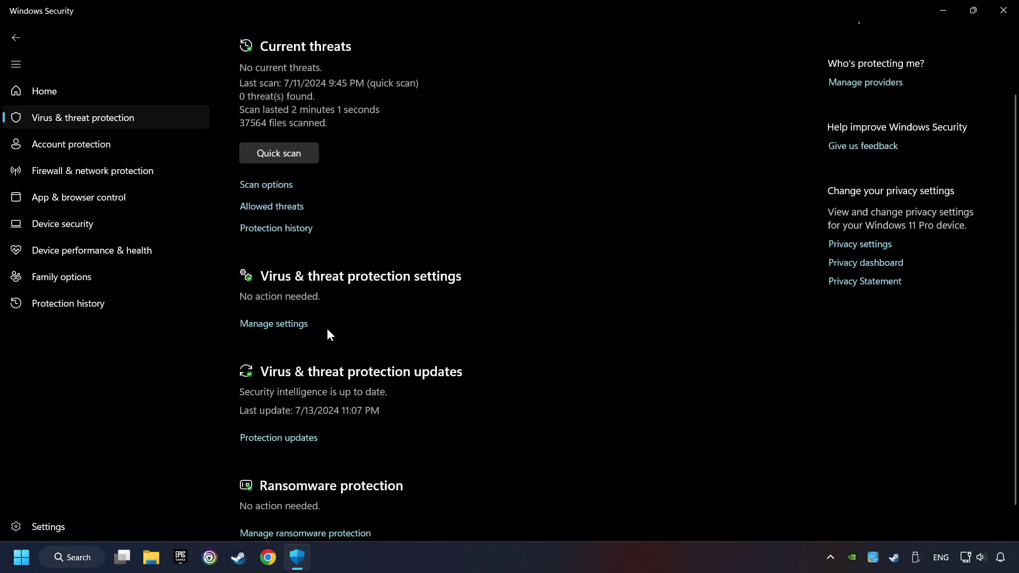
{"action": "left_click", "coordinate": [295, 324]}
{"action": "scroll", "coordinate": [364, 322], "scroll_direction": "down", "scroll_amount": 10}
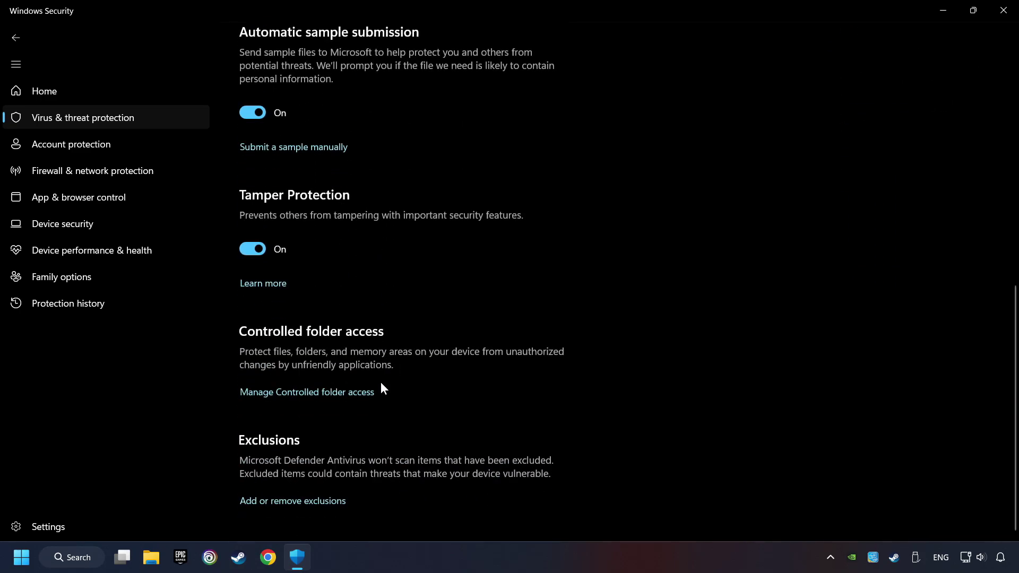
{"action": "left_click", "coordinate": [309, 502]}
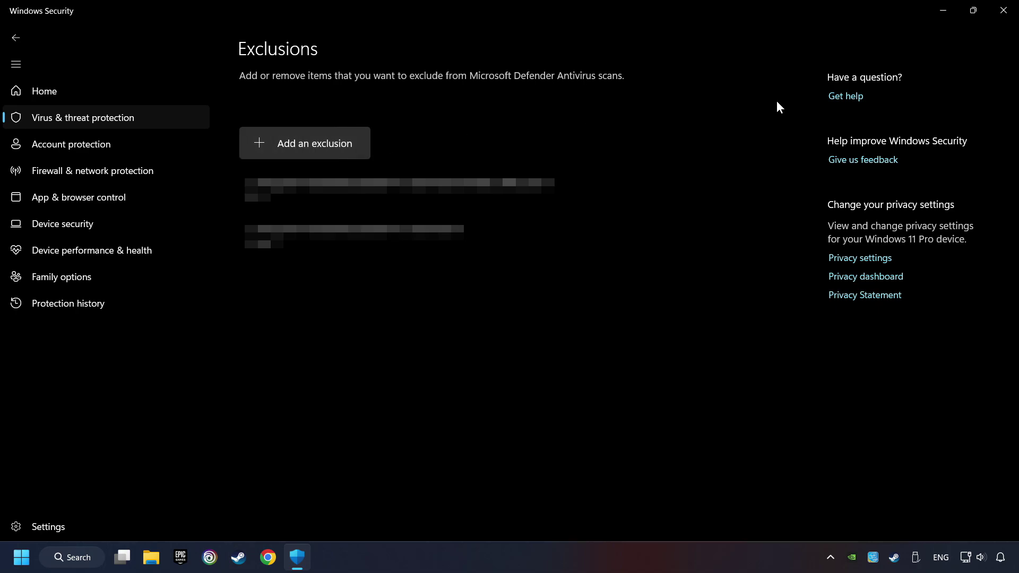
{"action": "left_click", "coordinate": [1001, 16]}
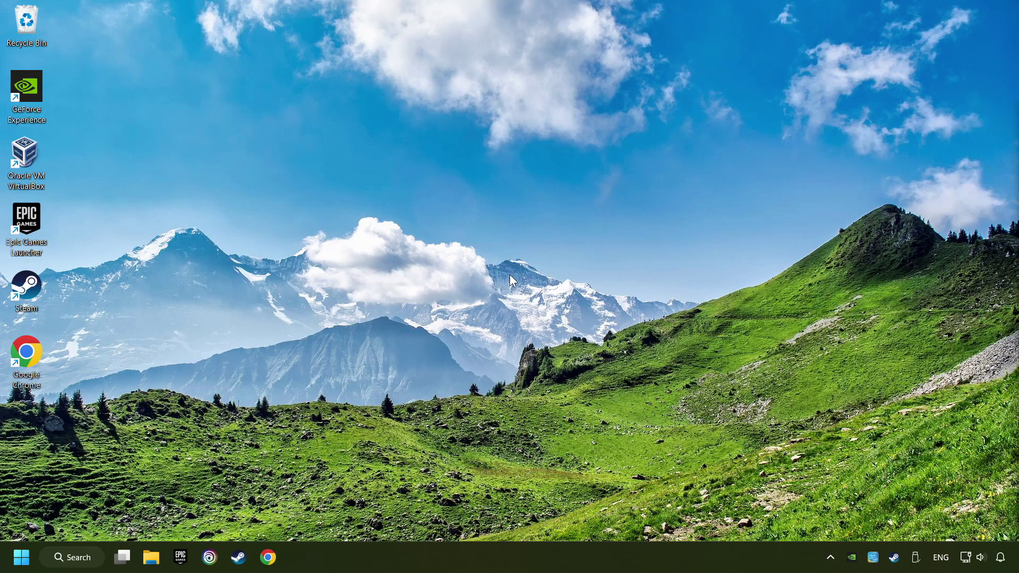
- Allow GAME.exe through Windows Defender Firewall on Public as well as Private networks
{"action": "left_click", "coordinate": [88, 558]}
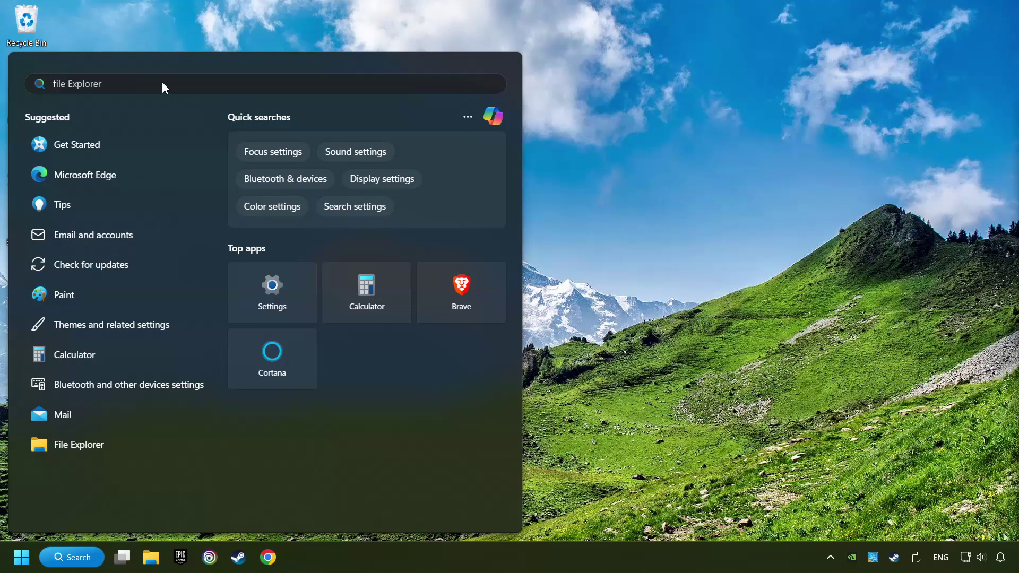
{"action": "type", "text": "firewall"}
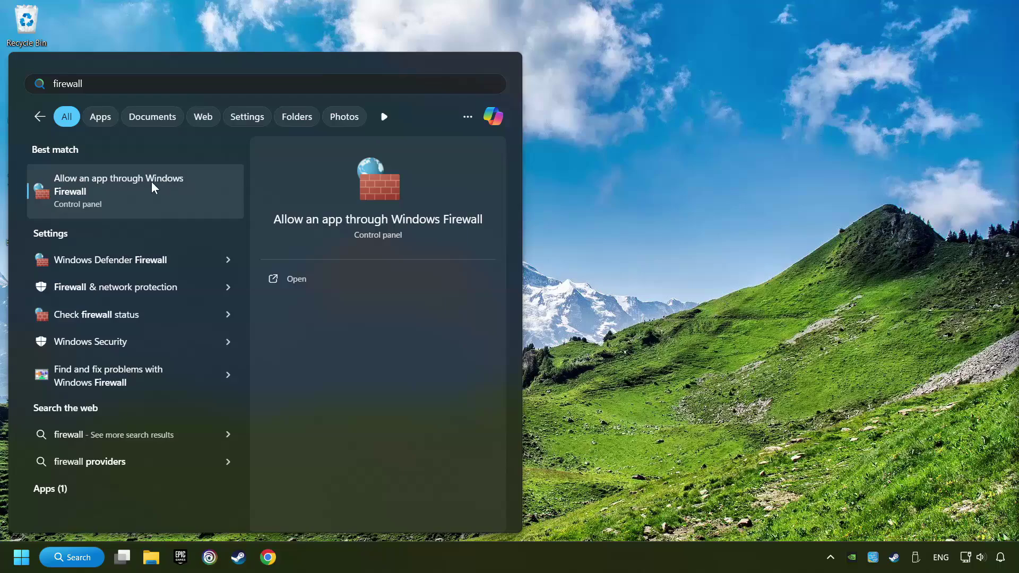
{"action": "left_click", "coordinate": [211, 186]}
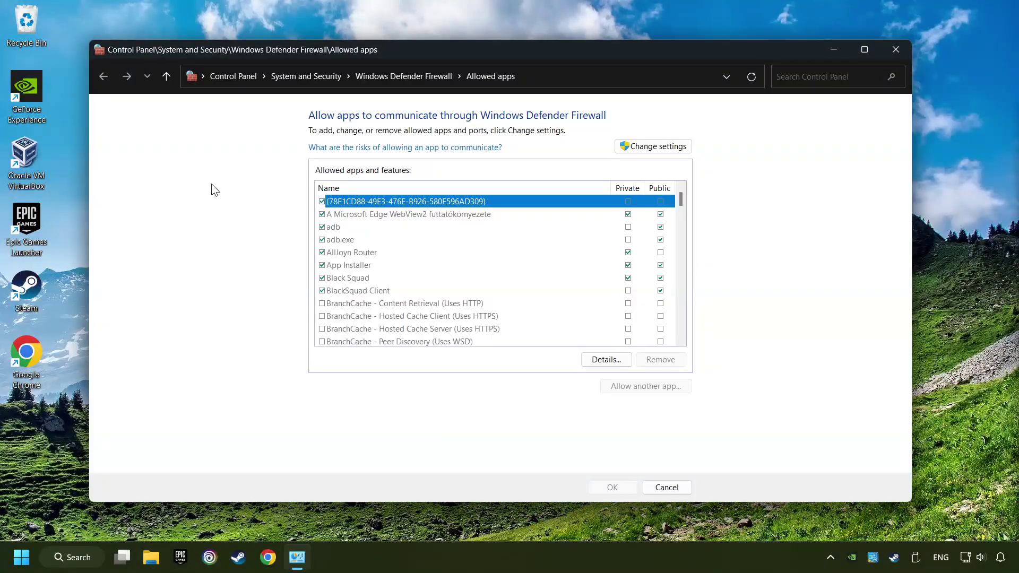
{"action": "left_click", "coordinate": [670, 152]}
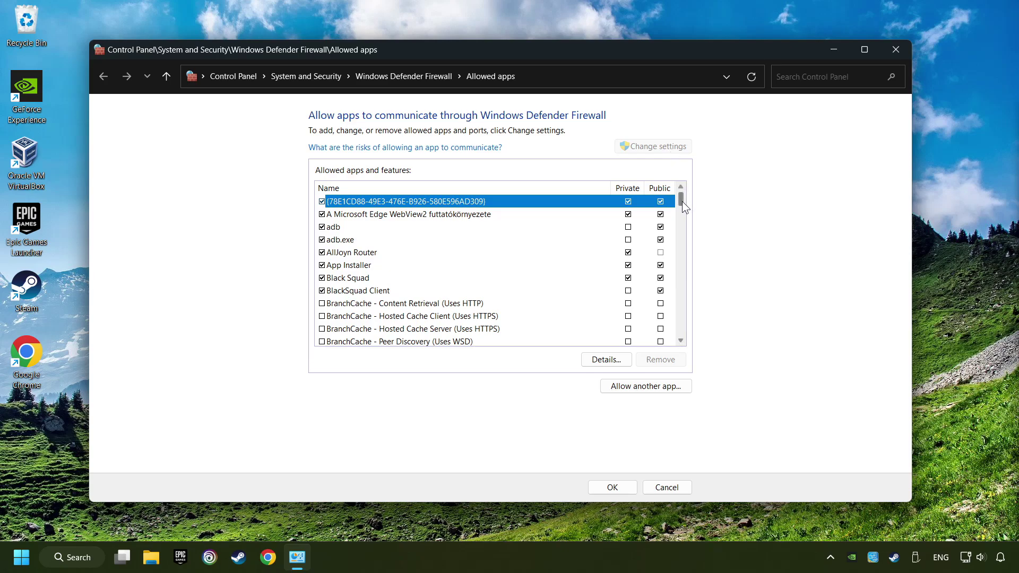
{"action": "mouse_move", "coordinate": [681, 202]}
{"action": "left_mouse_down"}
{"action": "mouse_move", "coordinate": [674, 253]}
{"action": "mouse_move", "coordinate": [673, 219]}
{"action": "left_mouse_up"}
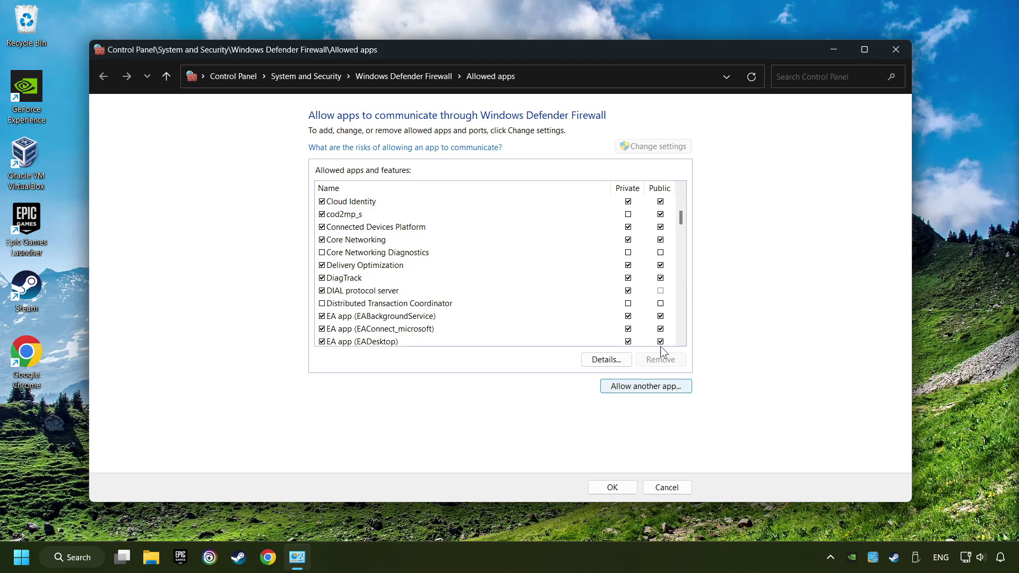
{"action": "key", "text": "g"}
{"action": "left_click", "coordinate": [659, 218]}
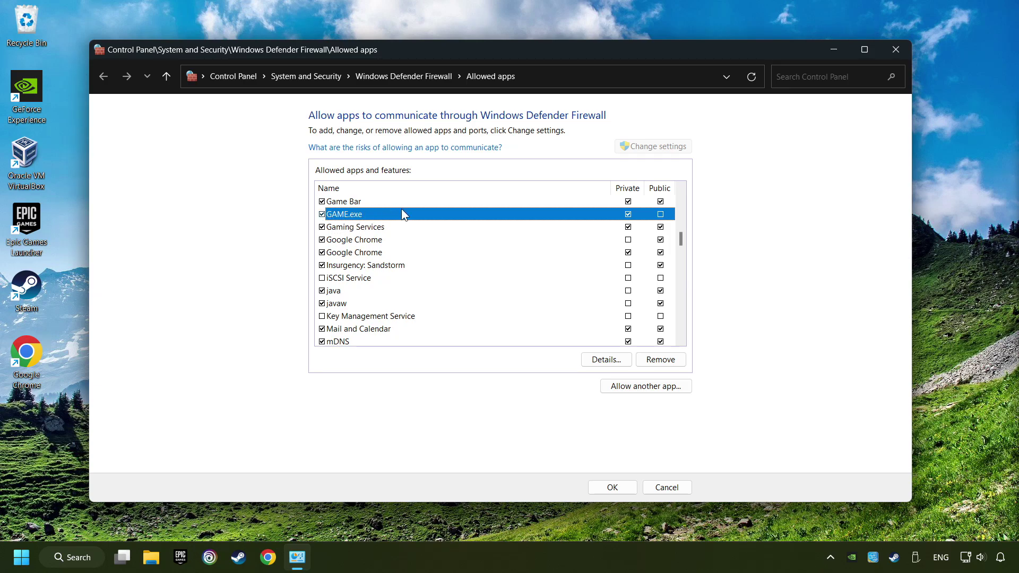
{"action": "left_click", "coordinate": [660, 214]}
{"action": "left_click", "coordinate": [614, 487]}
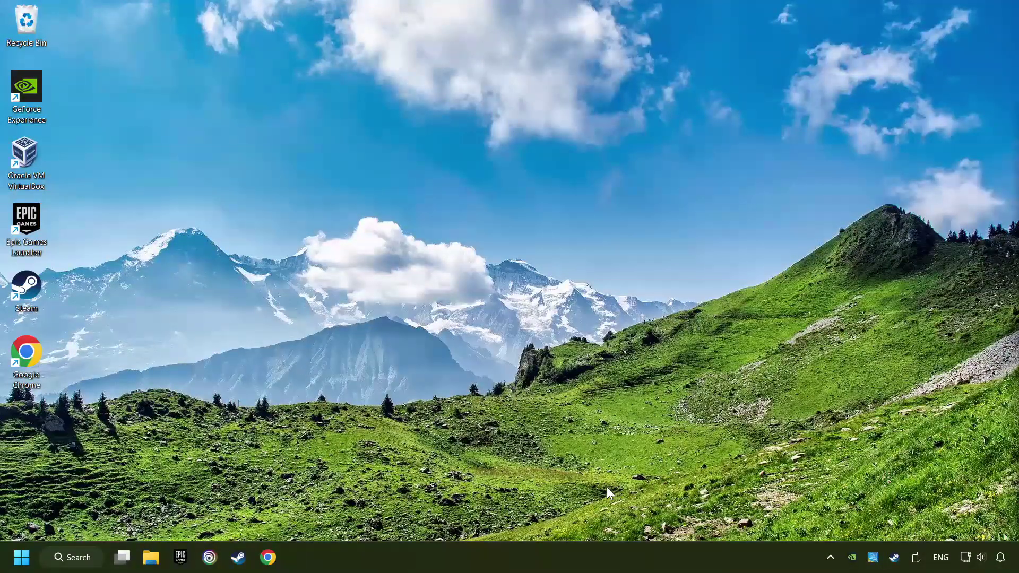
- Run sfc /scannow in an administrator Command Prompt, then close the window
{"action": "left_click", "coordinate": [95, 560]}
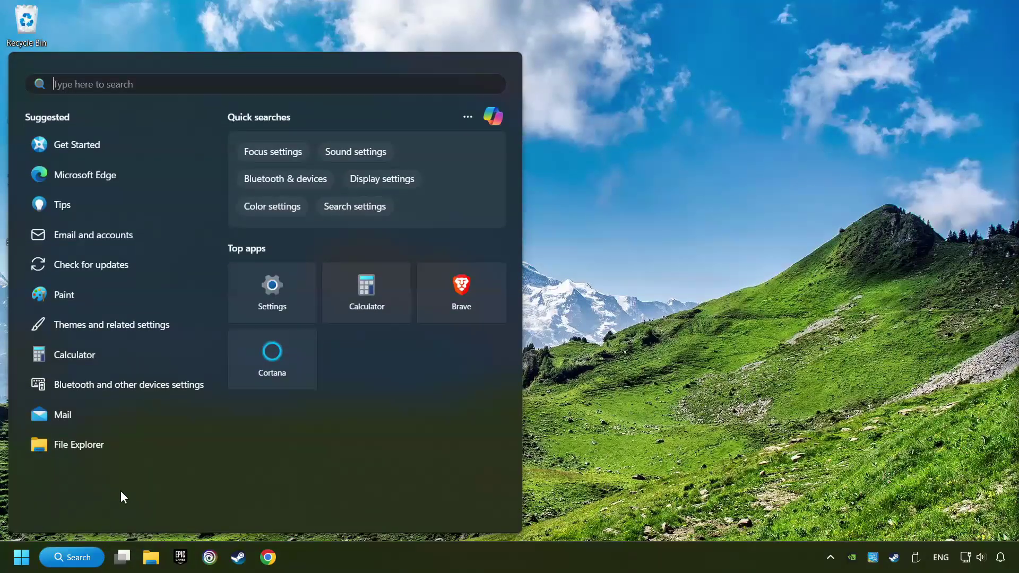
{"action": "type", "text": "cmd"}
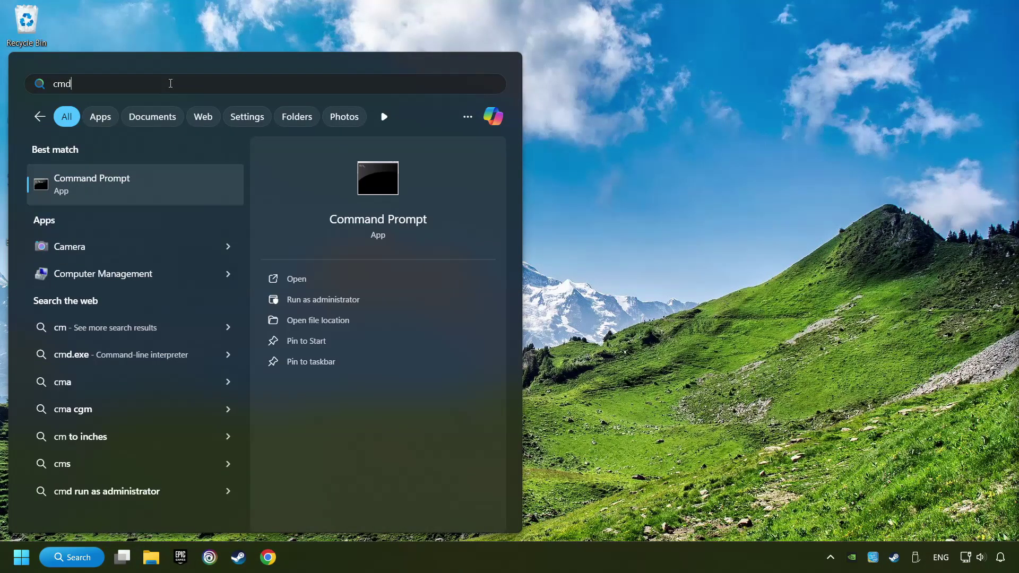
{"action": "right_click", "coordinate": [197, 183]}
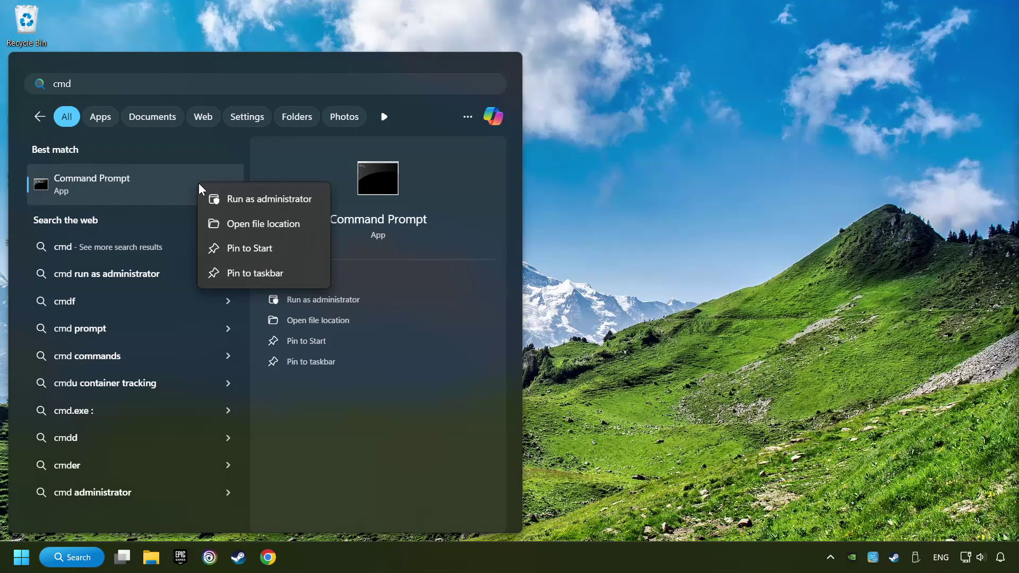
{"action": "left_click", "coordinate": [256, 199]}
{"action": "left_click_drag", "start_coordinate": [286, 105], "coordinate": [366, 110]}
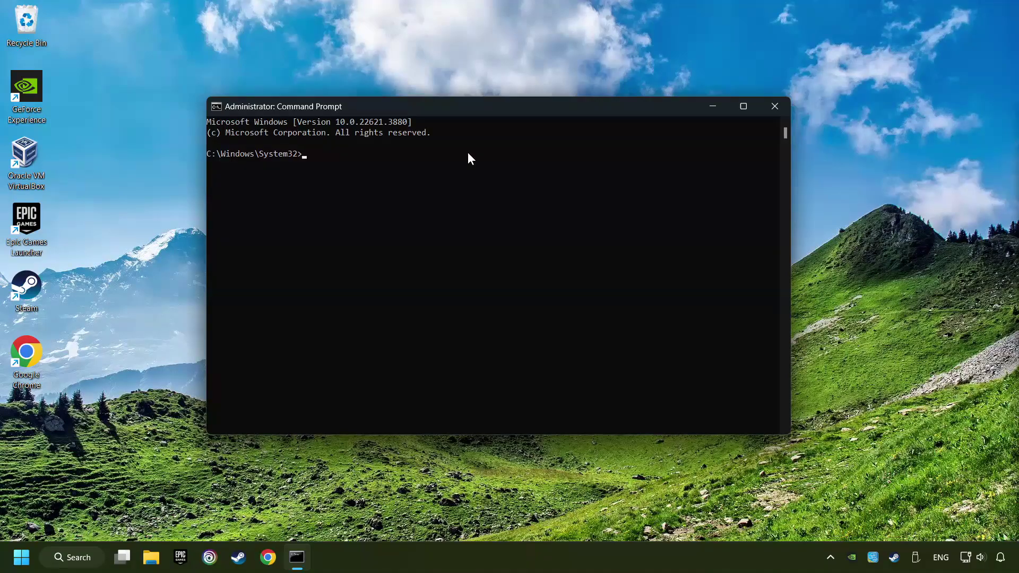
{"action": "type", "text": "sfc /scannow"}
{"action": "key", "text": "Return"}
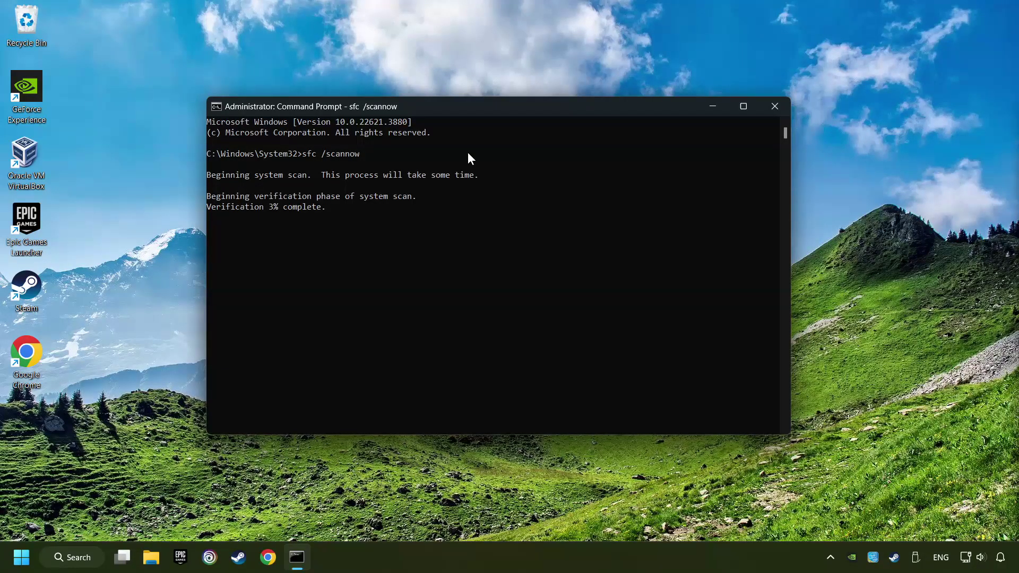
{"action": "key", "text": "alt+F4"}
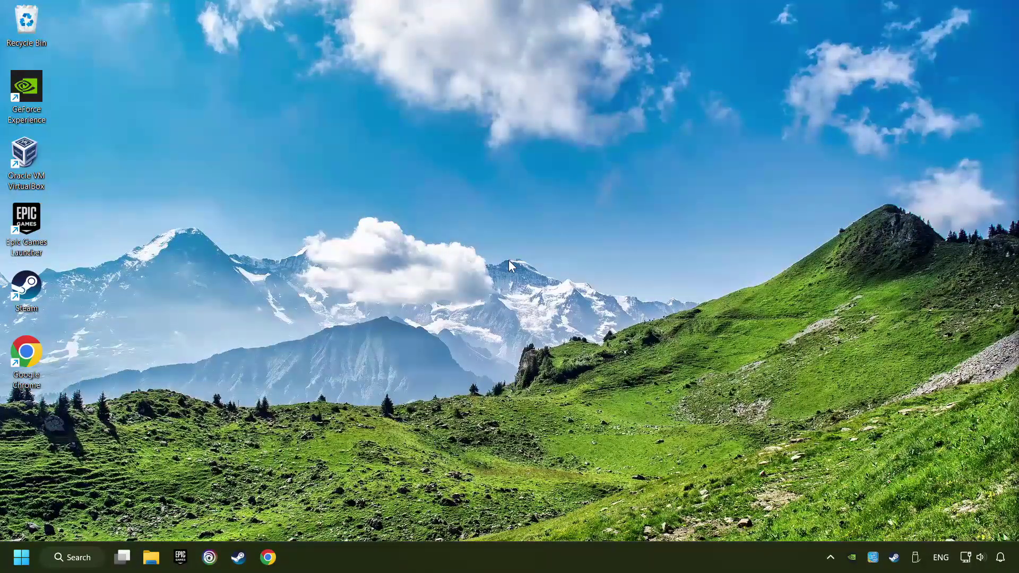